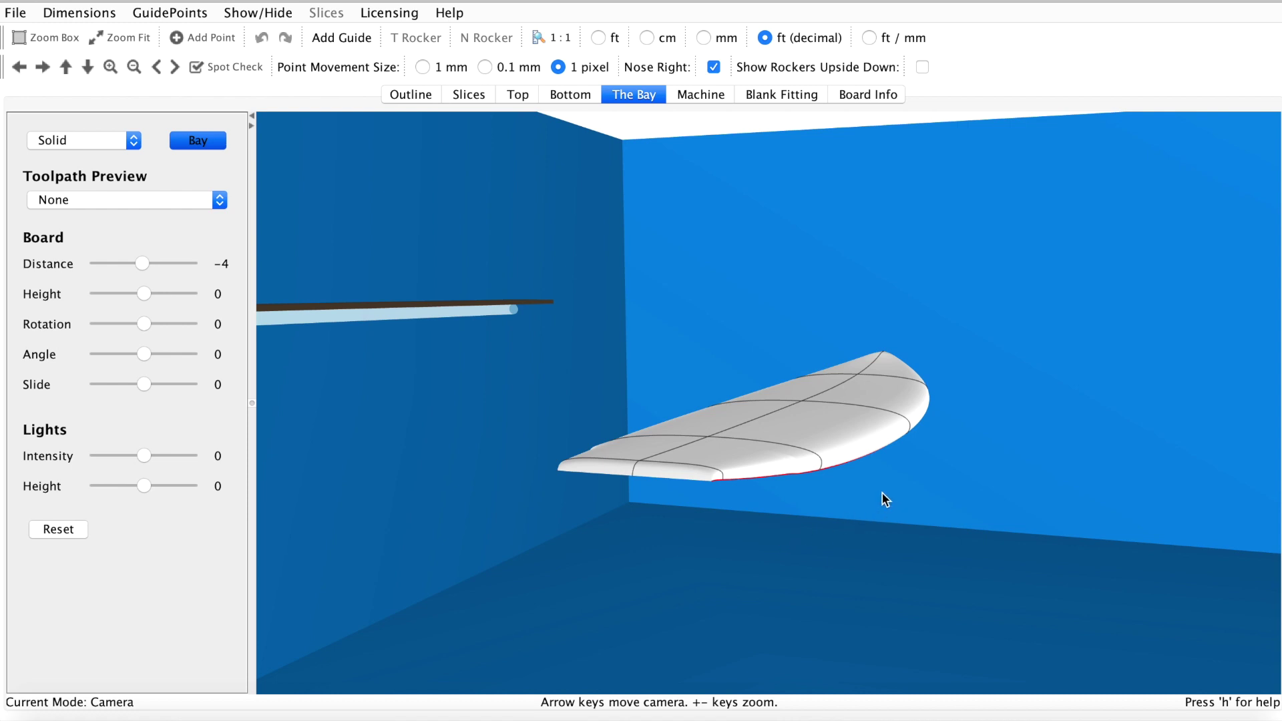
- Orbit and tilt the 3D board preview to inspect its rocker and deck
{"action": "left_click_drag", "start_coordinate": [793, 453], "coordinate": [774, 434]}
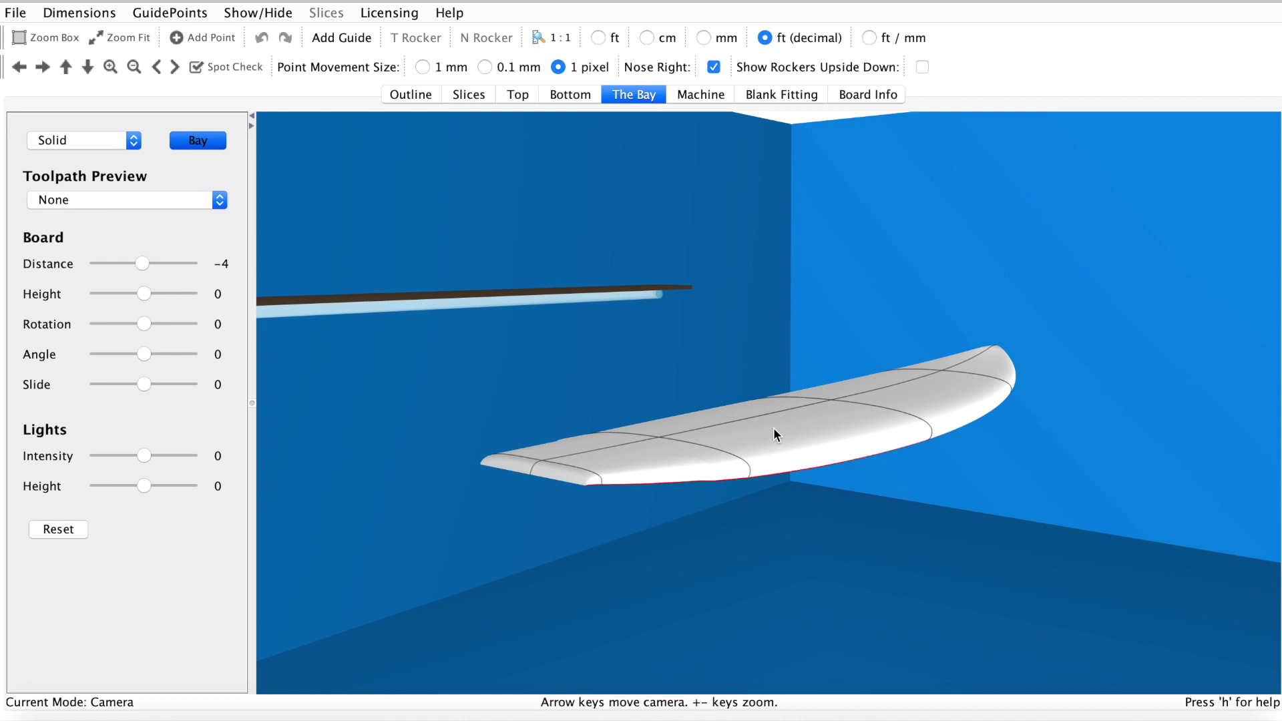
{"action": "left_click_drag", "start_coordinate": [773, 434], "coordinate": [784, 458]}
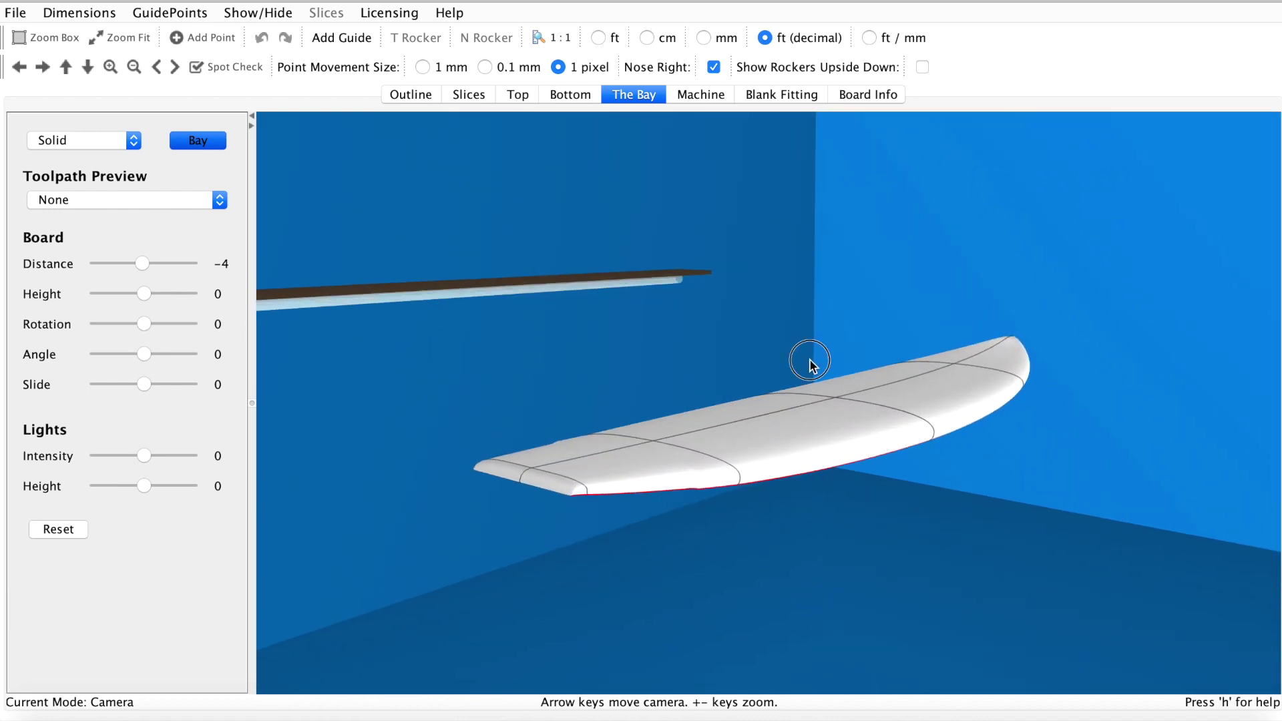
{"action": "left_click_drag", "start_coordinate": [810, 364], "coordinate": [831, 410]}
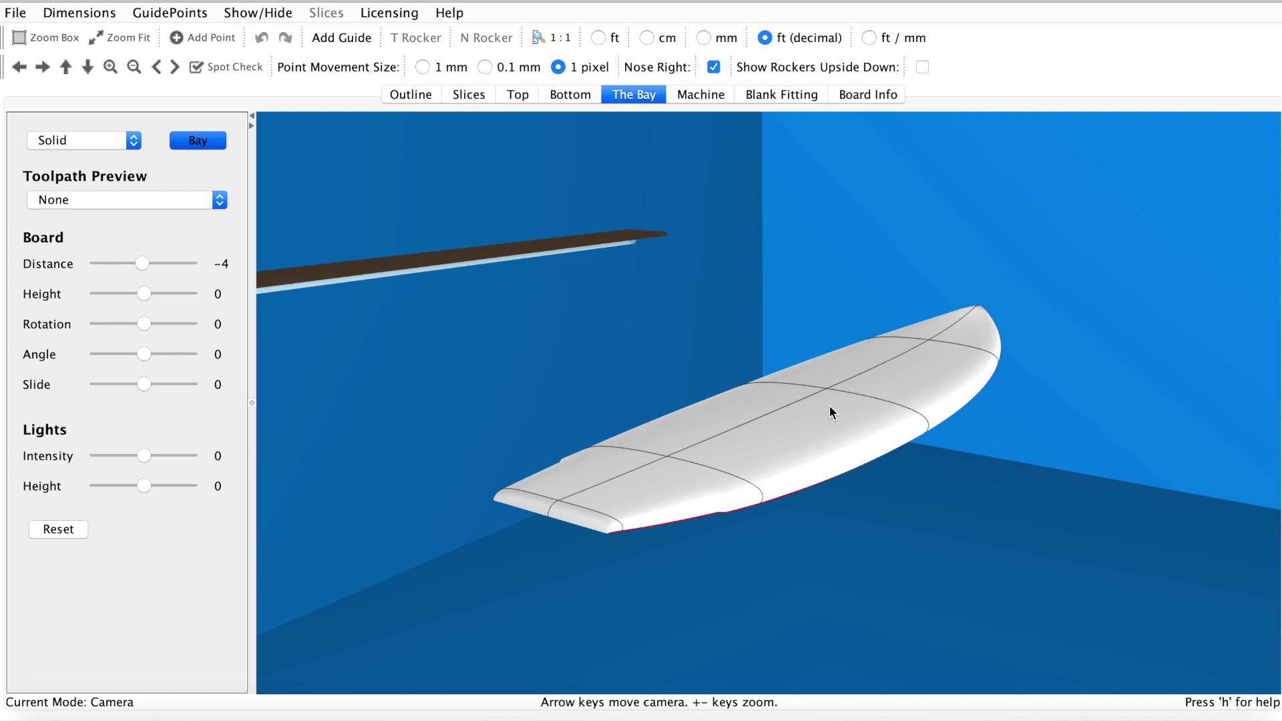
{"action": "left_click_drag", "start_coordinate": [829, 406], "coordinate": [695, 389]}
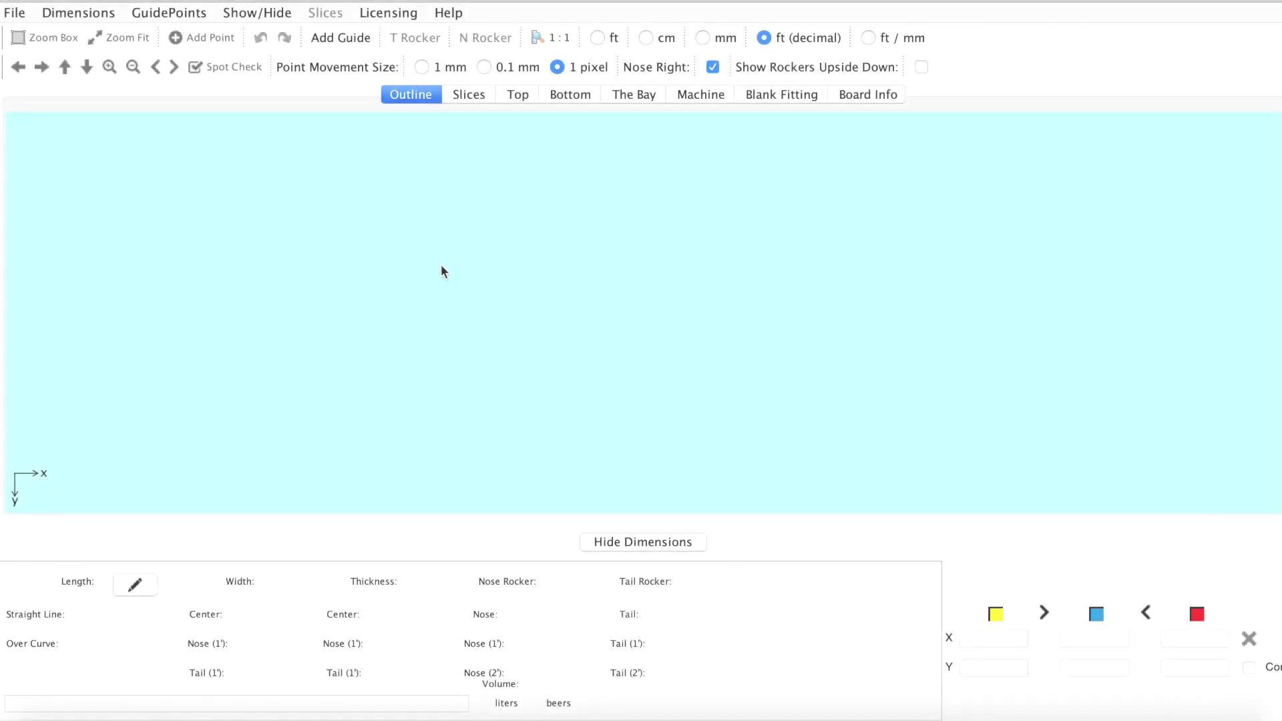
- Load the stock 6' 0" Shortboard as a new design, showing 32.01-liter volume
{"action": "left_click", "coordinate": [13, 14]}
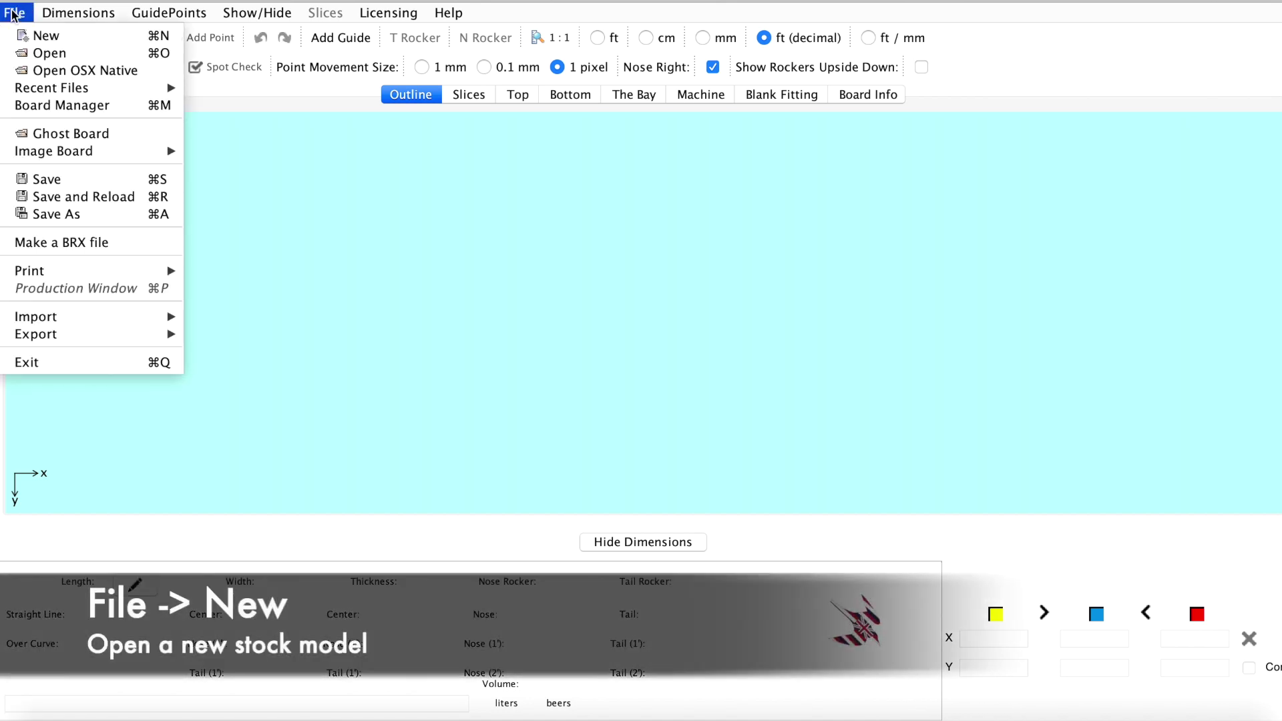
{"action": "left_click", "coordinate": [36, 33]}
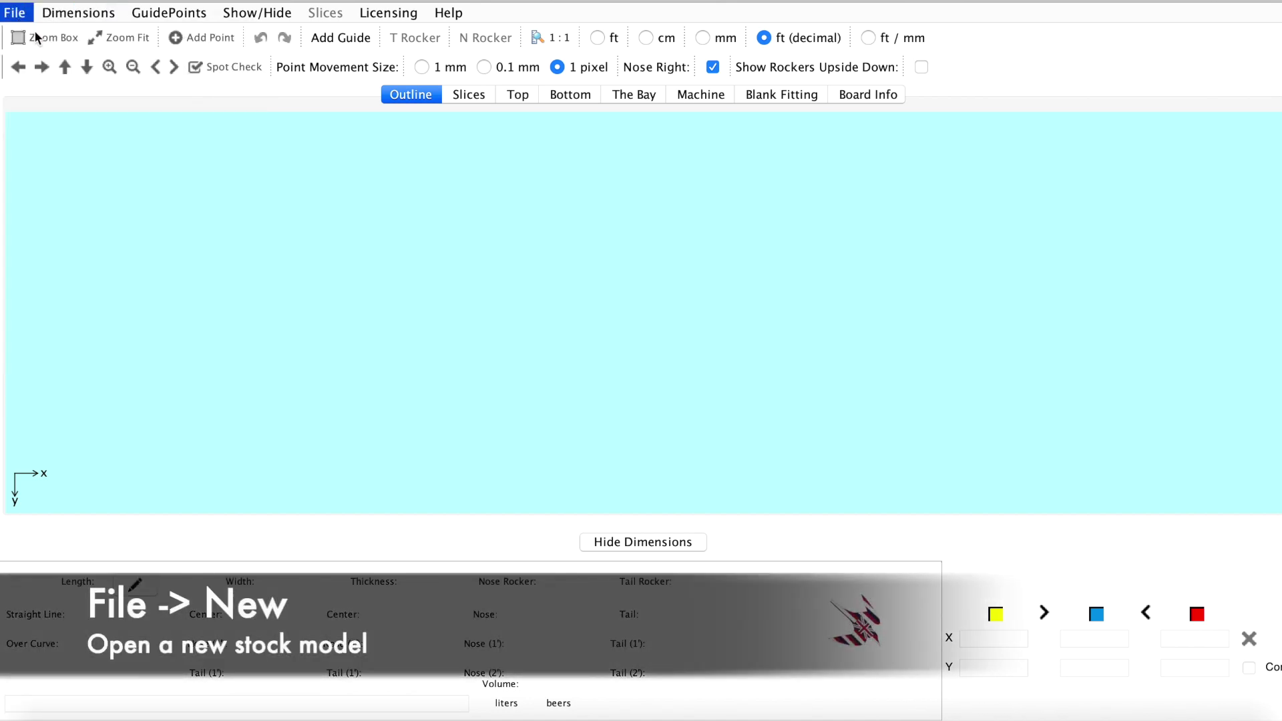
{"action": "left_click", "coordinate": [702, 337]}
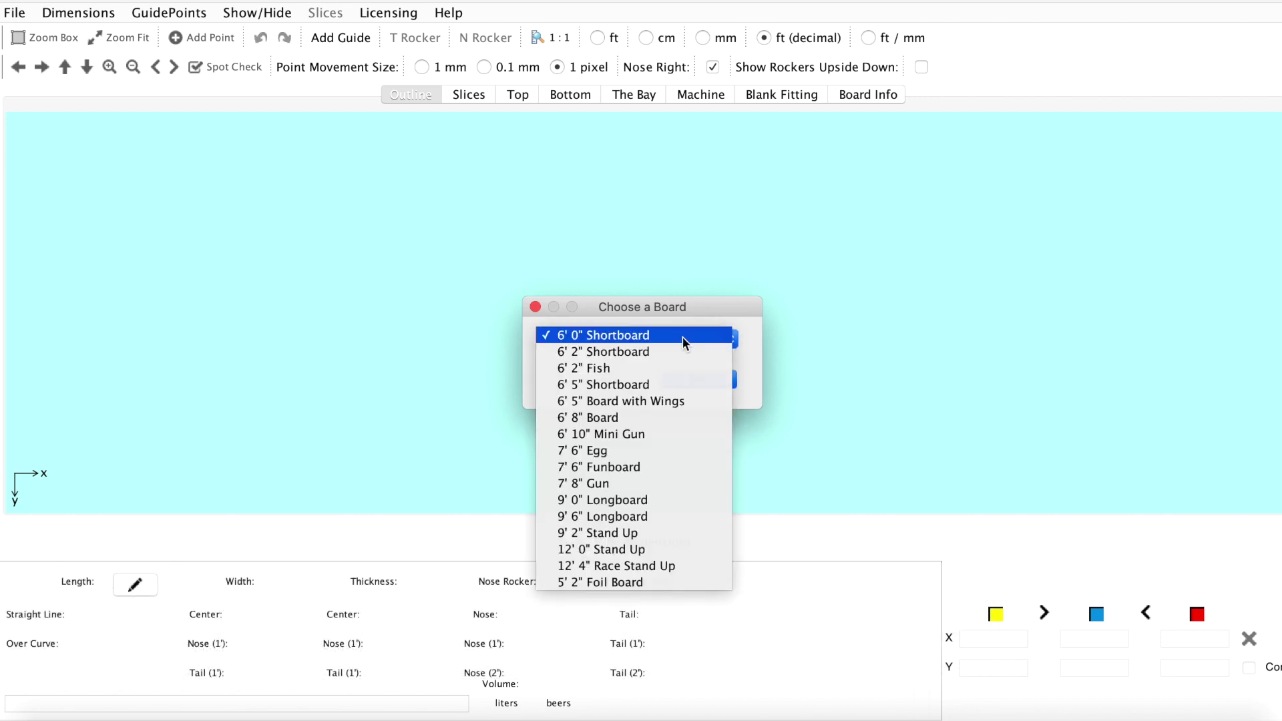
{"action": "left_click", "coordinate": [679, 340]}
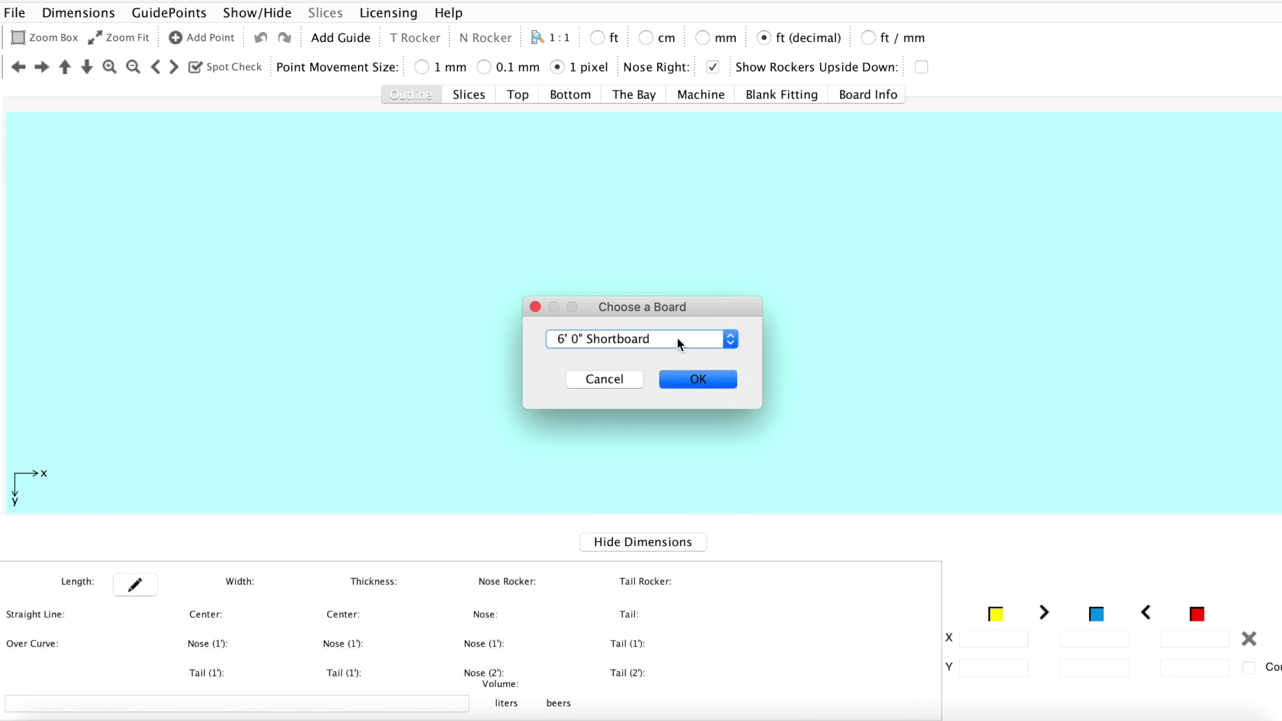
{"action": "left_click", "coordinate": [696, 381]}
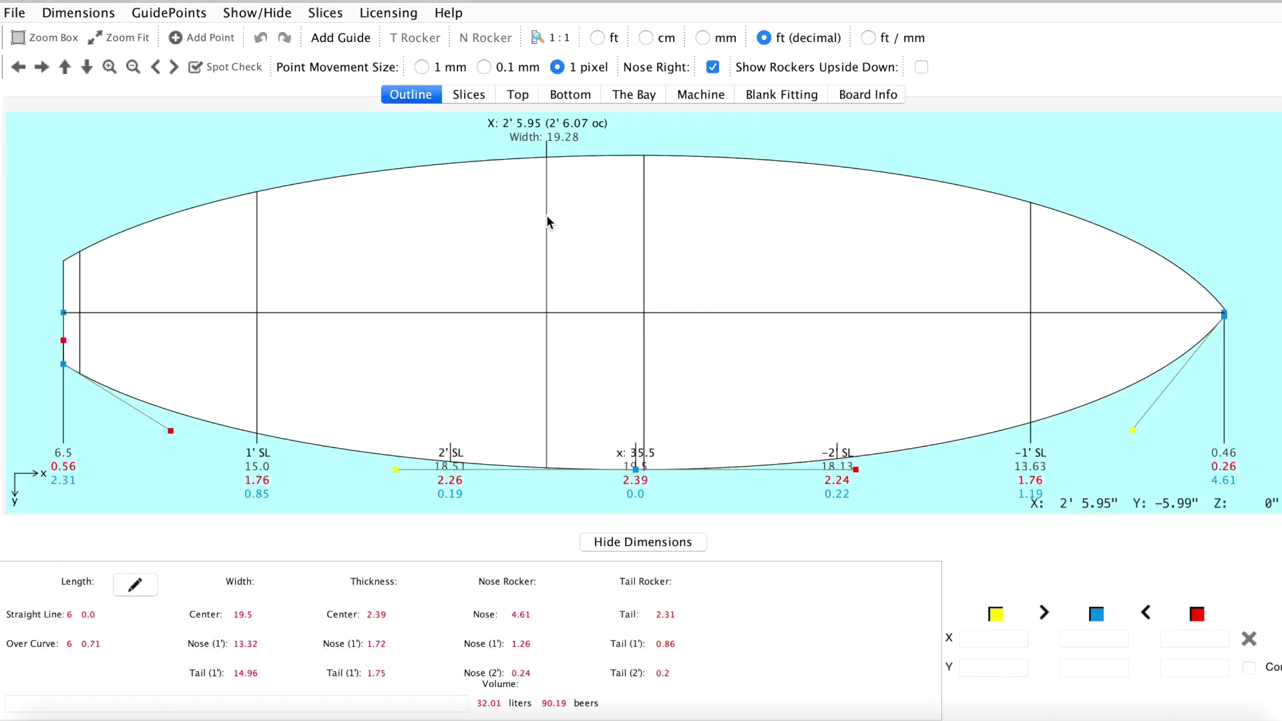
{"action": "left_click", "coordinate": [519, 94]}
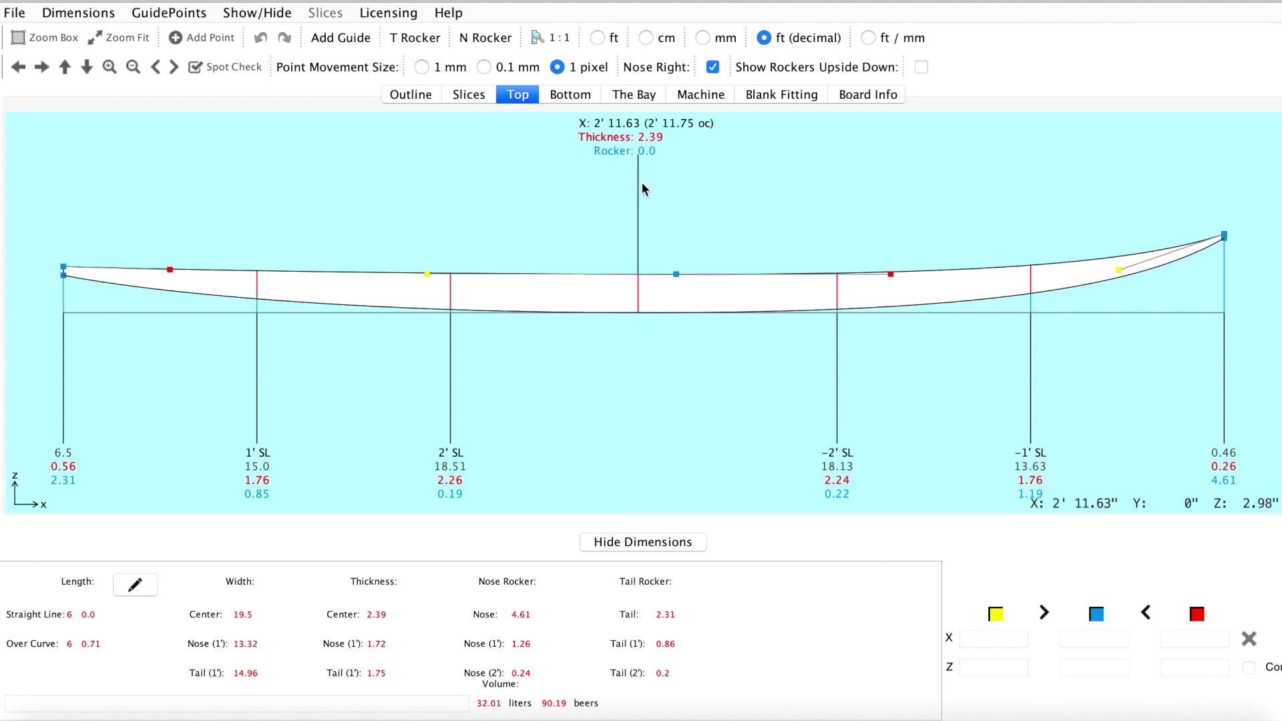
- On the bottom profile, drag the nose point down, lowering nose rocker to 4.17
{"action": "left_click", "coordinate": [590, 95]}
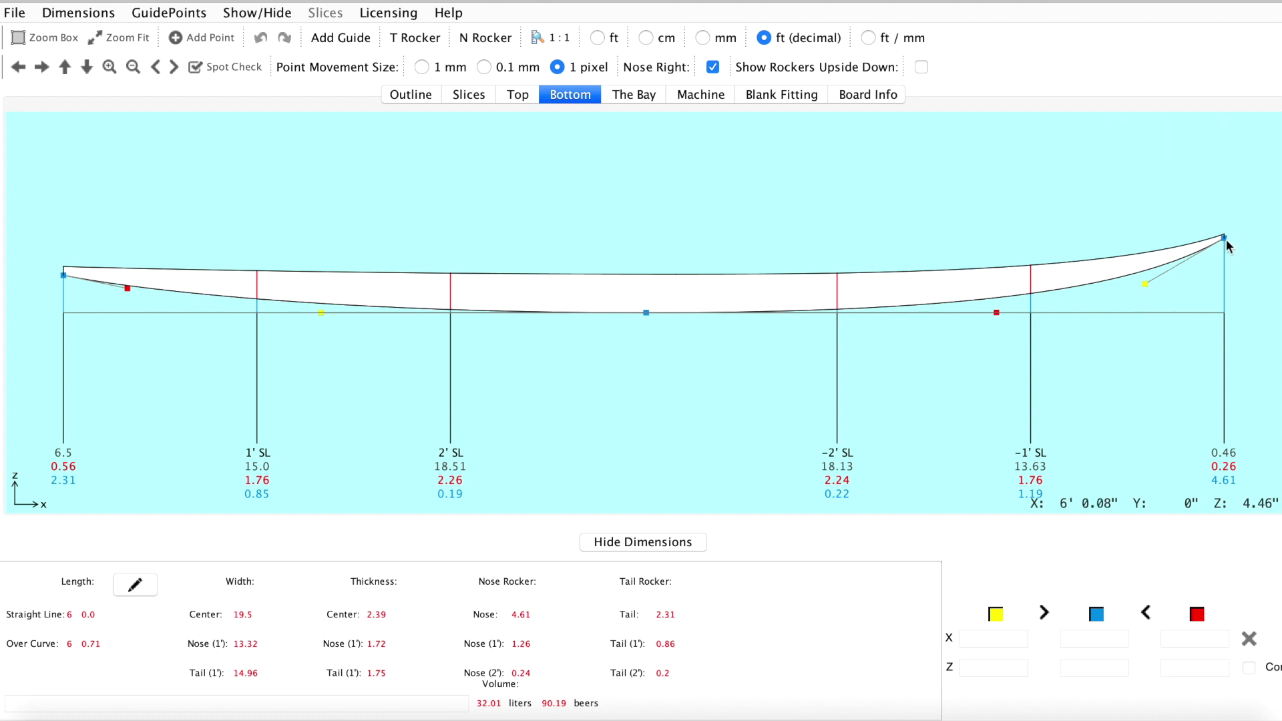
{"action": "left_click_drag", "start_coordinate": [1227, 239], "coordinate": [1226, 245]}
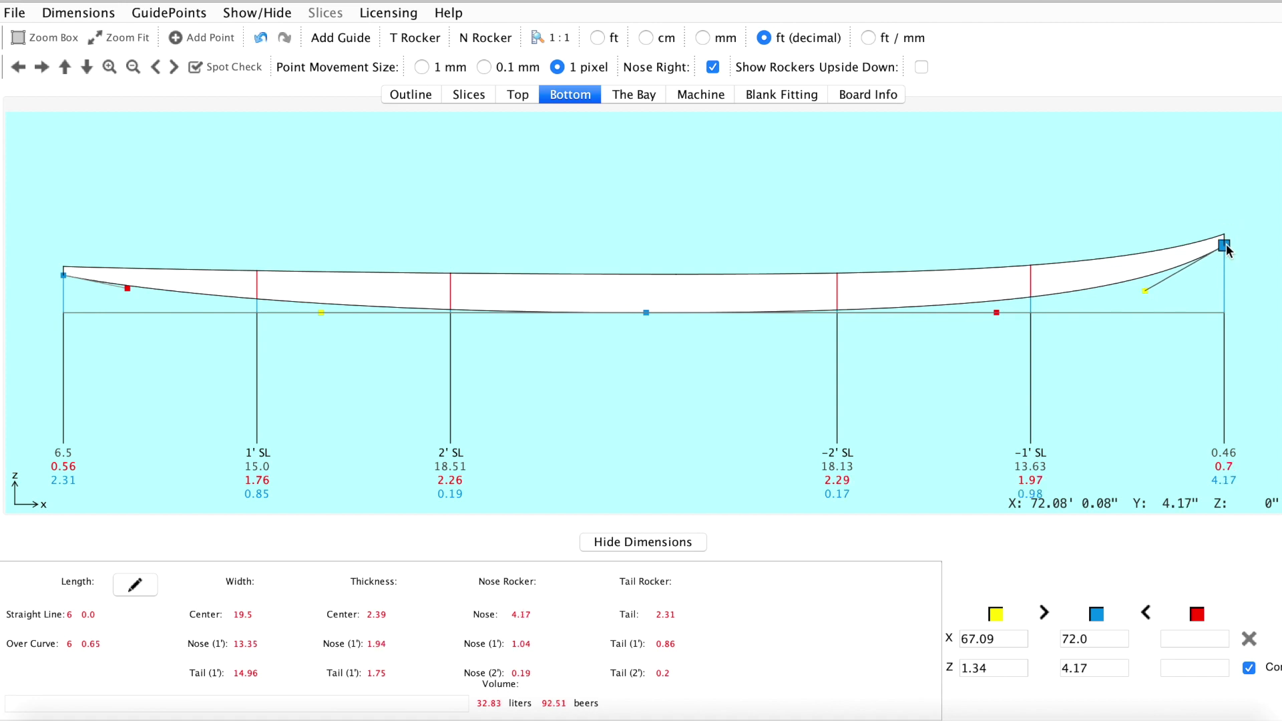
- Restore nose rocker to 4.46 and lower the deck nose point to thin the nose to 0.3
{"action": "key", "text": "Up"}
{"action": "key", "text": "Up"}
{"action": "key", "text": "Up"}
{"action": "key", "text": "Up"}
{"action": "key", "text": "Up"}
{"action": "key", "text": "Up"}
{"action": "key", "text": "Up"}
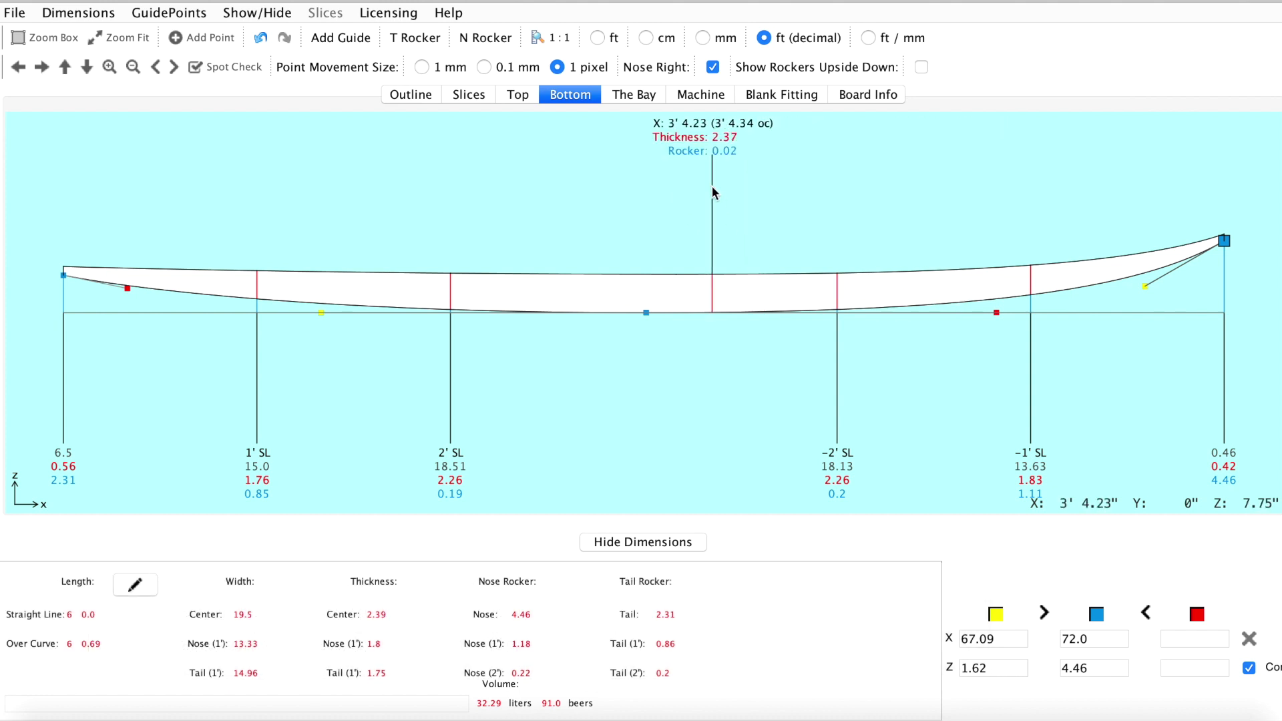
{"action": "left_click", "coordinate": [514, 94]}
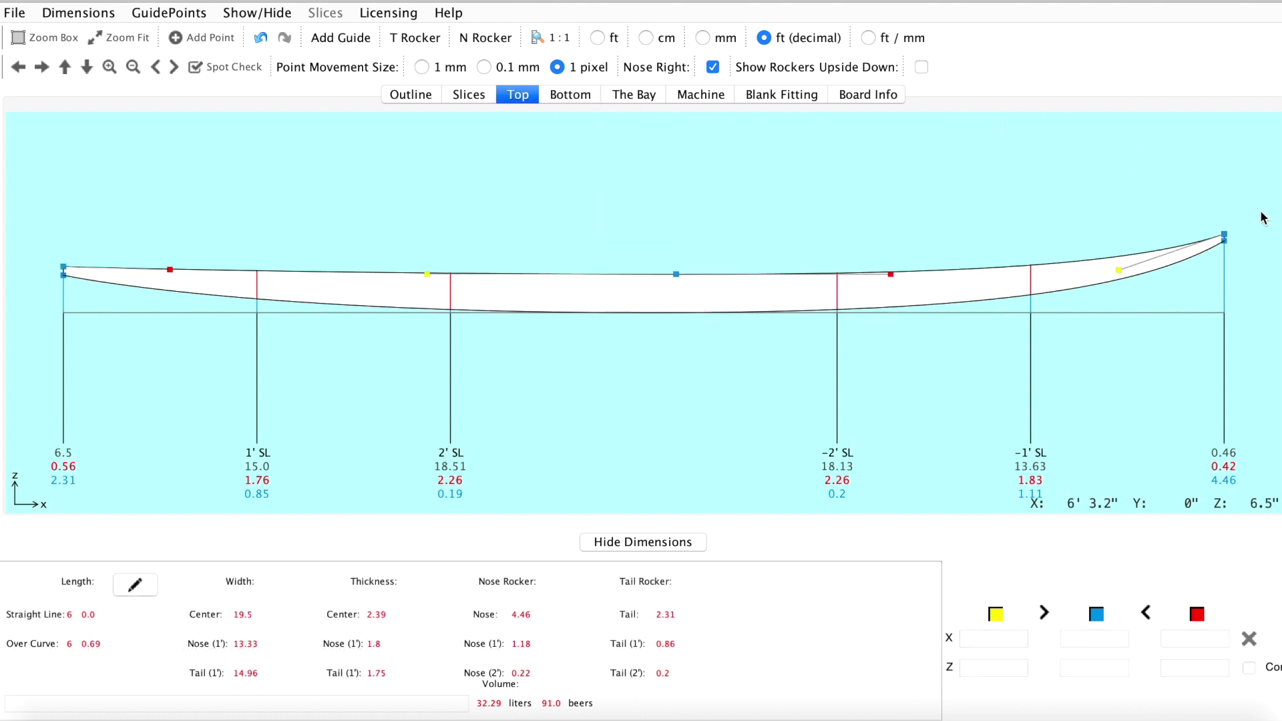
{"action": "left_click", "coordinate": [1224, 235]}
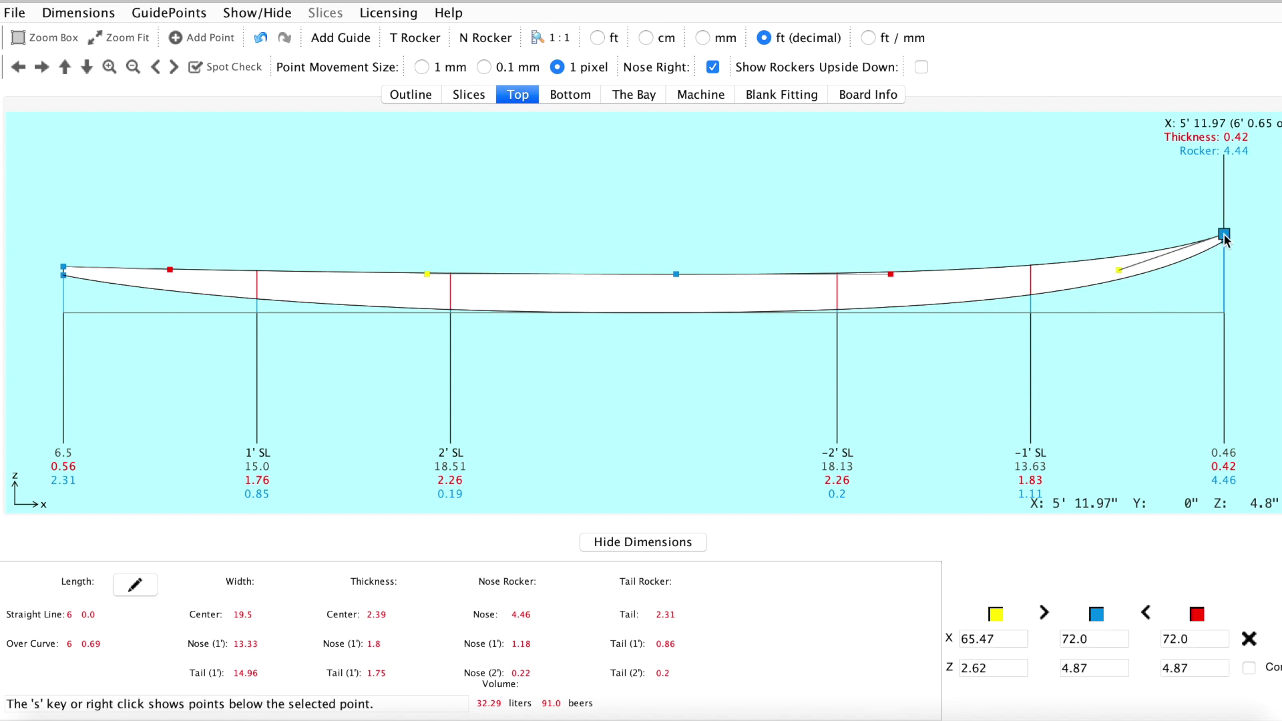
{"action": "key", "text": "Down"}
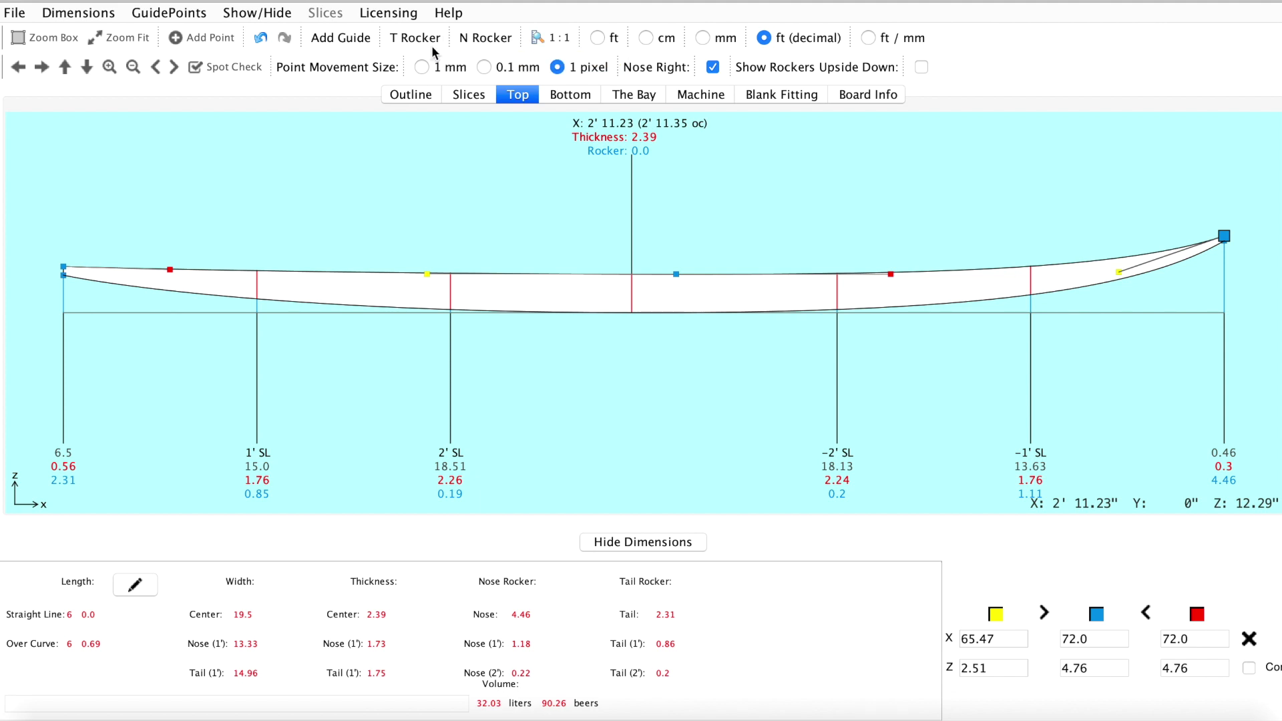
- Nudge the tail rocker with T Rocker from 2.31 up to 2.54
{"action": "left_click", "coordinate": [421, 37]}
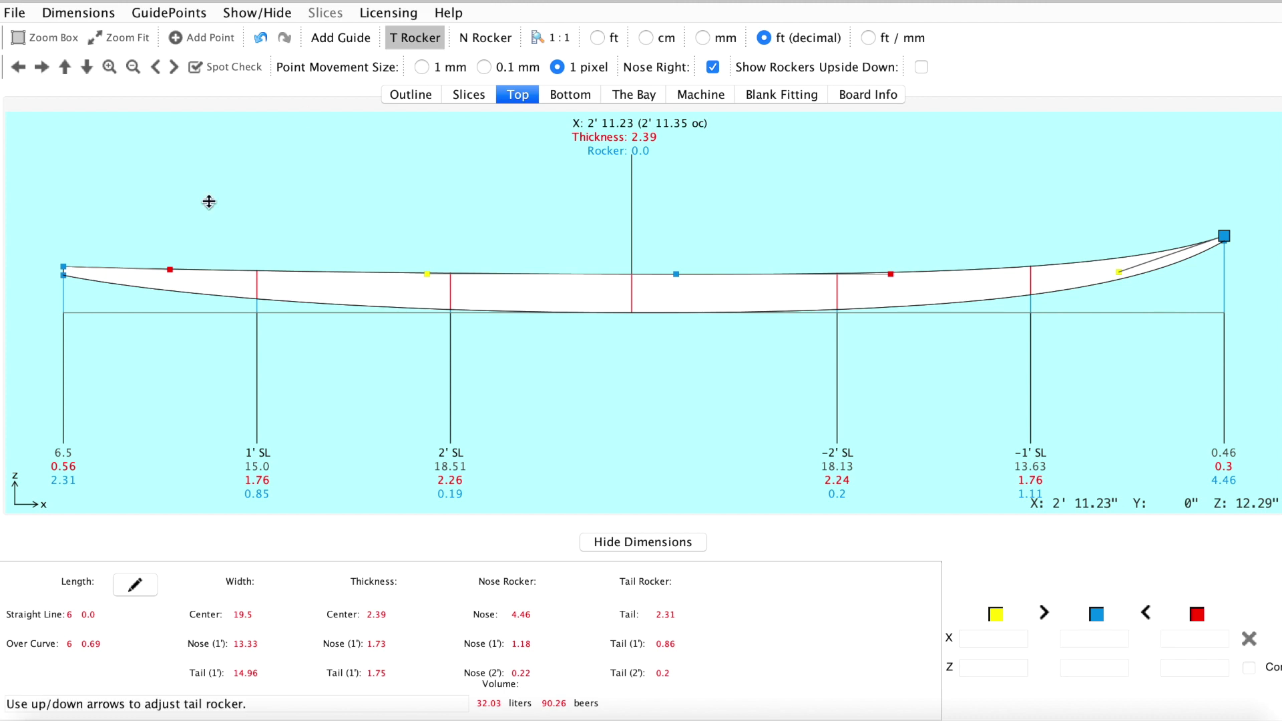
{"action": "key", "text": "Up"}
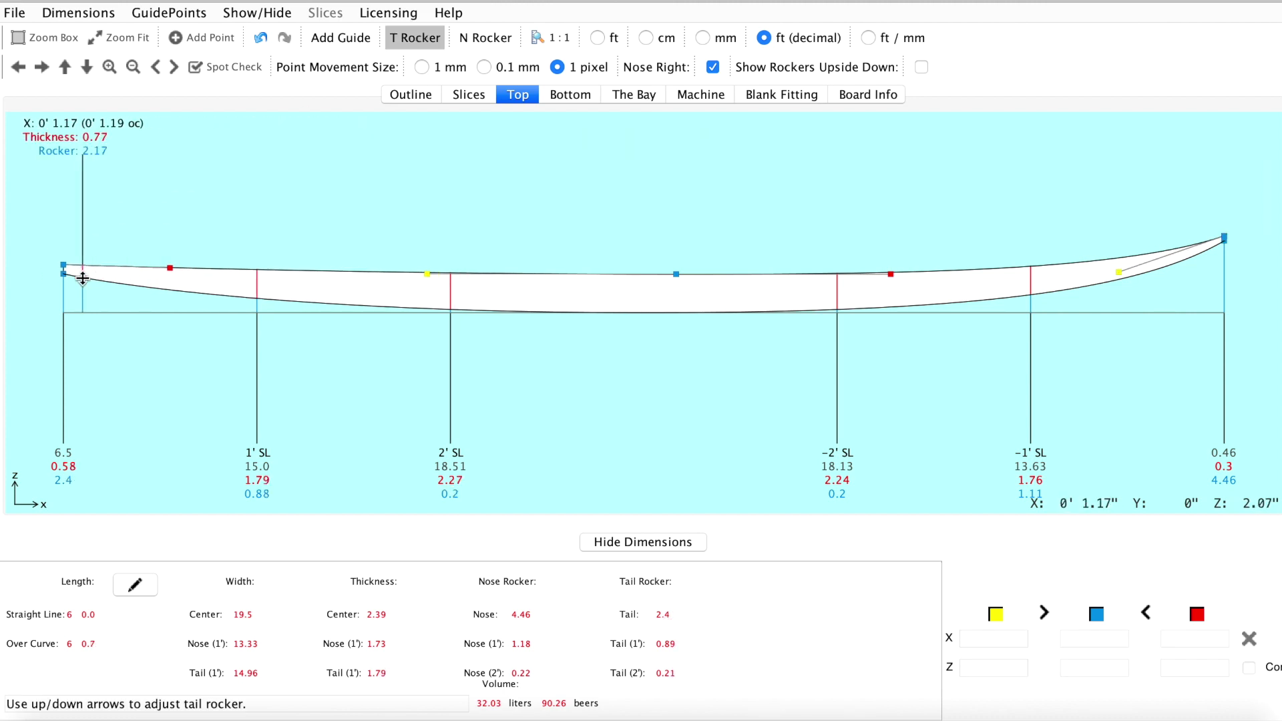
{"action": "key", "text": "Up"}
{"action": "key", "text": "Up"}
{"action": "key", "text": "Up"}
{"action": "key", "text": "Up"}
{"action": "key", "text": "Up"}
{"action": "key", "text": "Up"}
{"action": "key", "text": "Up"}
{"action": "key", "text": "Up"}
{"action": "key", "text": "Up"}
{"action": "key", "text": "Up"}
{"action": "key", "text": "Up"}
{"action": "key", "text": "Down"}
{"action": "key", "text": "Down"}
{"action": "key", "text": "Down"}
{"action": "key", "text": "Down"}
{"action": "key", "text": "Down"}
{"action": "key", "text": "Down"}
{"action": "key", "text": "Down"}
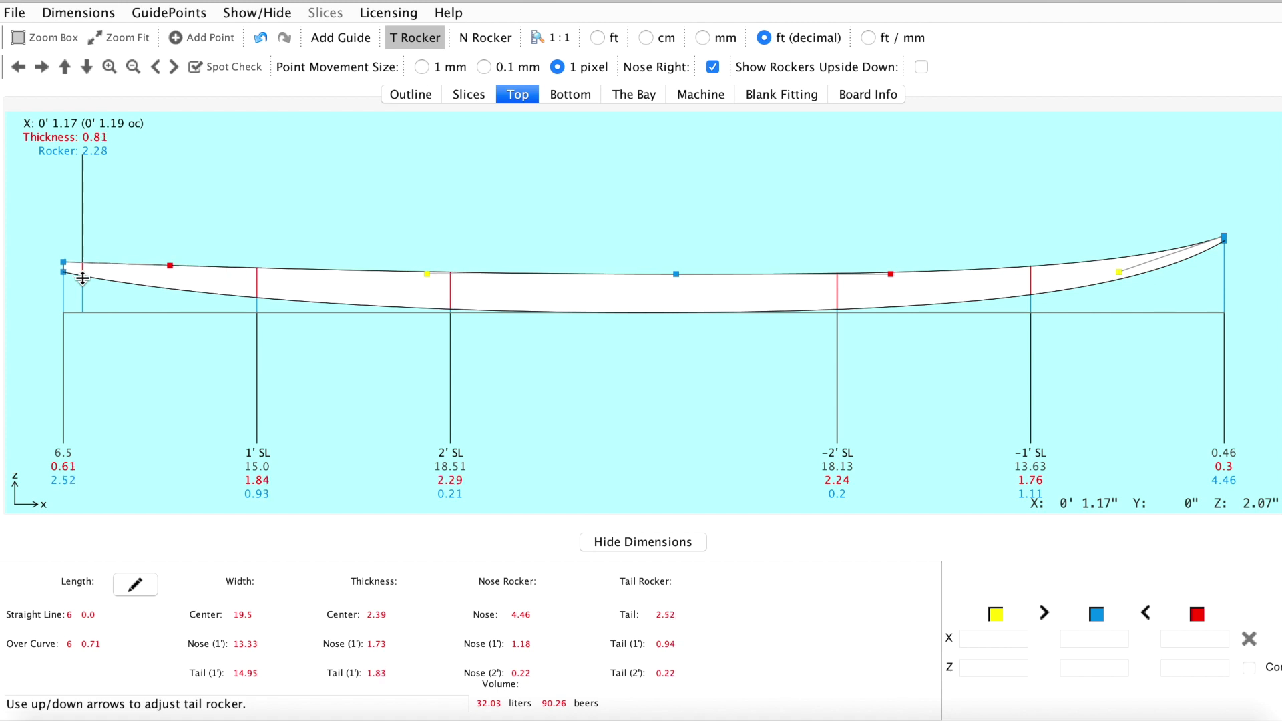
{"action": "key", "text": "Up"}
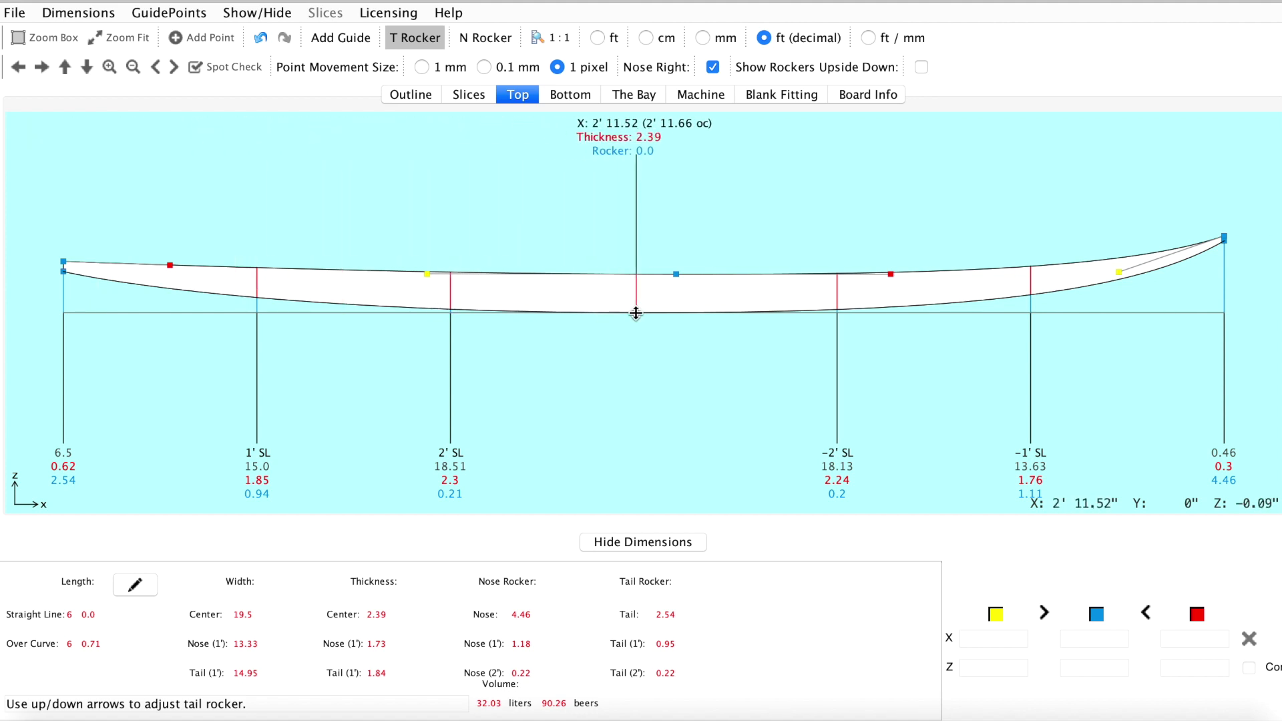
- Raise the bottom curve's centre point until nose rocker reads 4.51 and tail rocker 2.6
{"action": "left_click", "coordinate": [583, 95]}
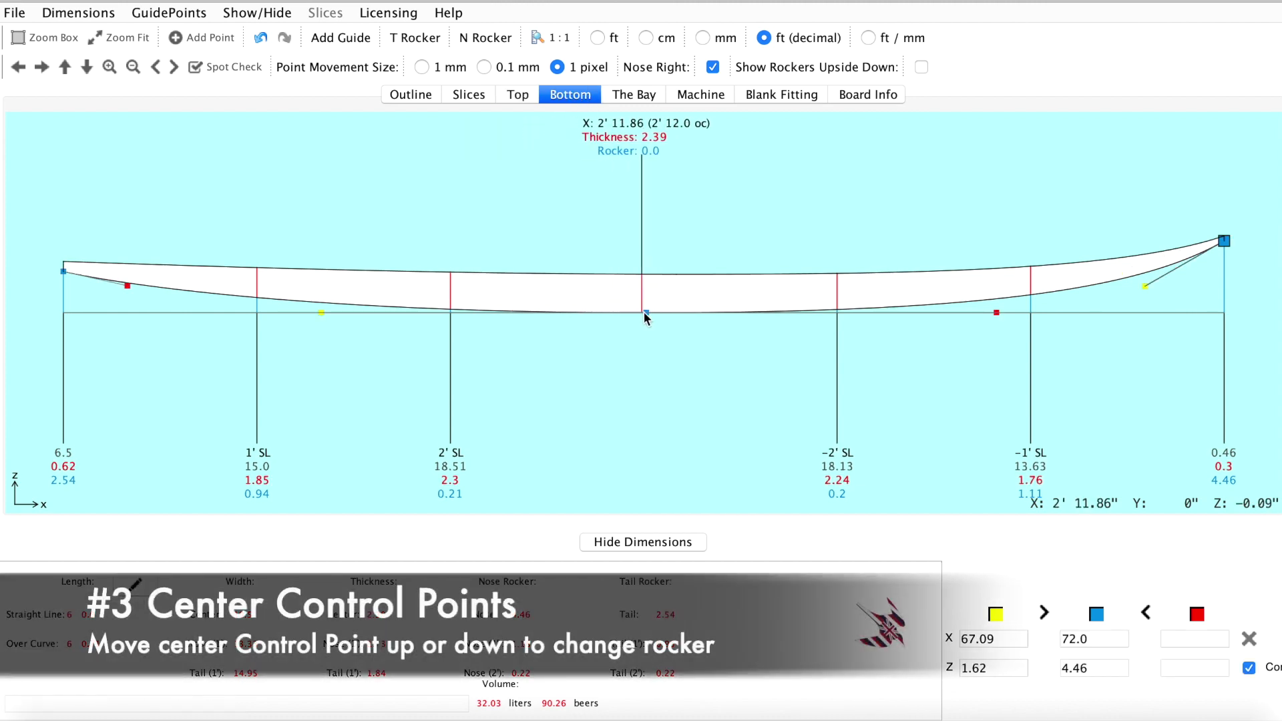
{"action": "left_click", "coordinate": [645, 313]}
{"action": "key", "text": "Up"}
{"action": "key", "text": "Up"}
{"action": "key", "text": "Up"}
{"action": "key", "text": "Up"}
{"action": "key", "text": "Up"}
{"action": "key", "text": "Up"}
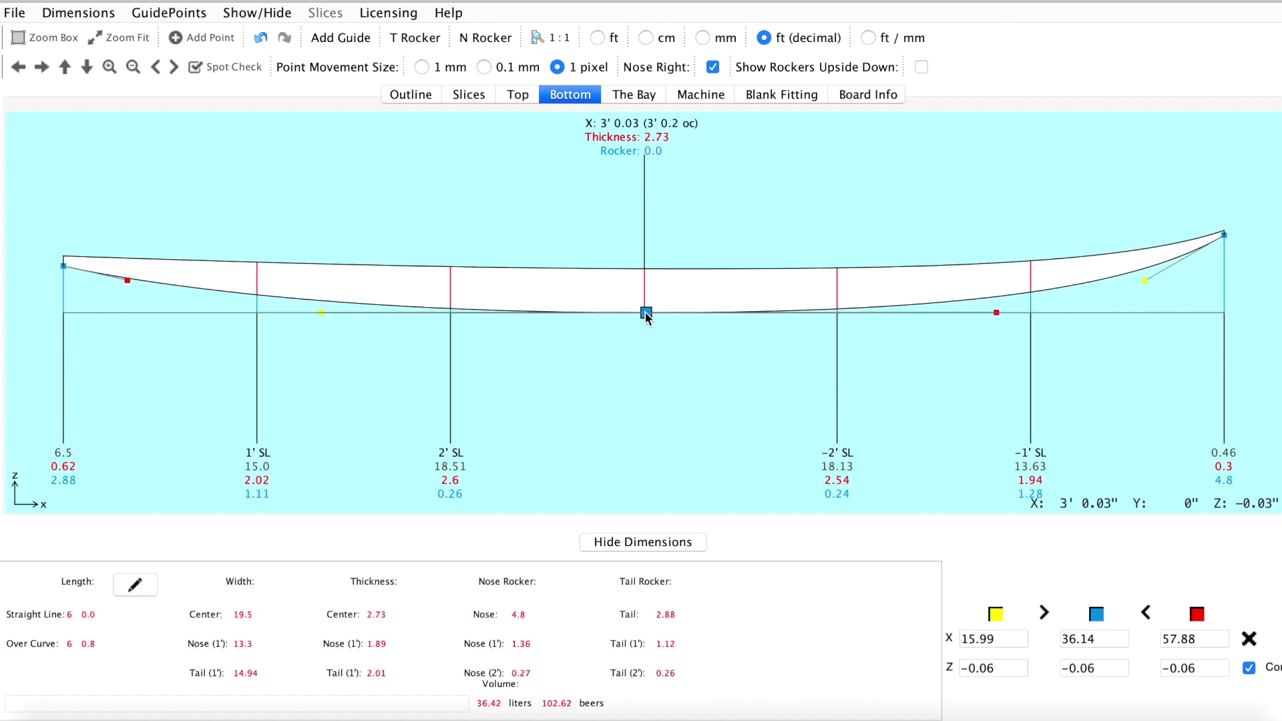
{"action": "key", "text": "Up"}
{"action": "key", "text": "Up"}
{"action": "key", "text": "Up"}
{"action": "key", "text": "Up"}
{"action": "key", "text": "Up"}
{"action": "key", "text": "Up"}
{"action": "key", "text": "Up"}
{"action": "key", "text": "Up"}
{"action": "key", "text": "Up"}
{"action": "key", "text": "Up"}
{"action": "key", "text": "Up"}
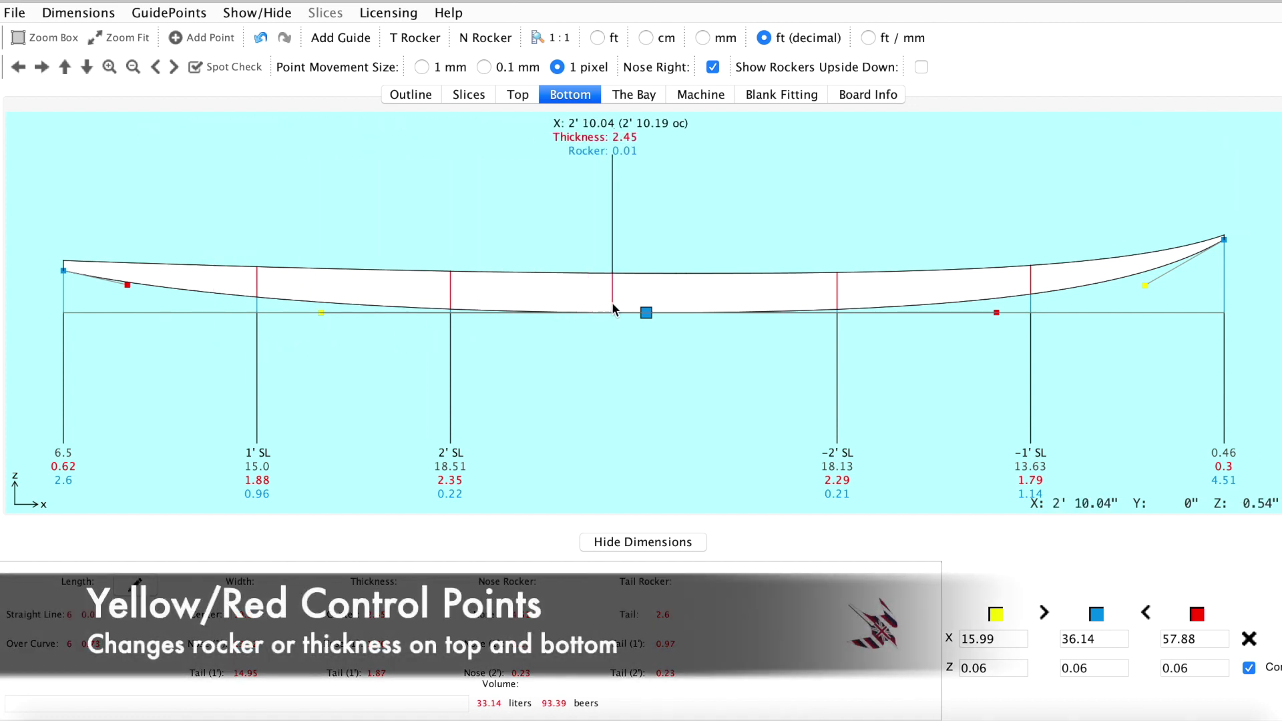
- Pull the tail-side and nose-side bottom points down, bringing volume to 34.37 liters, and return to the deck profile
{"action": "left_click", "coordinate": [128, 286]}
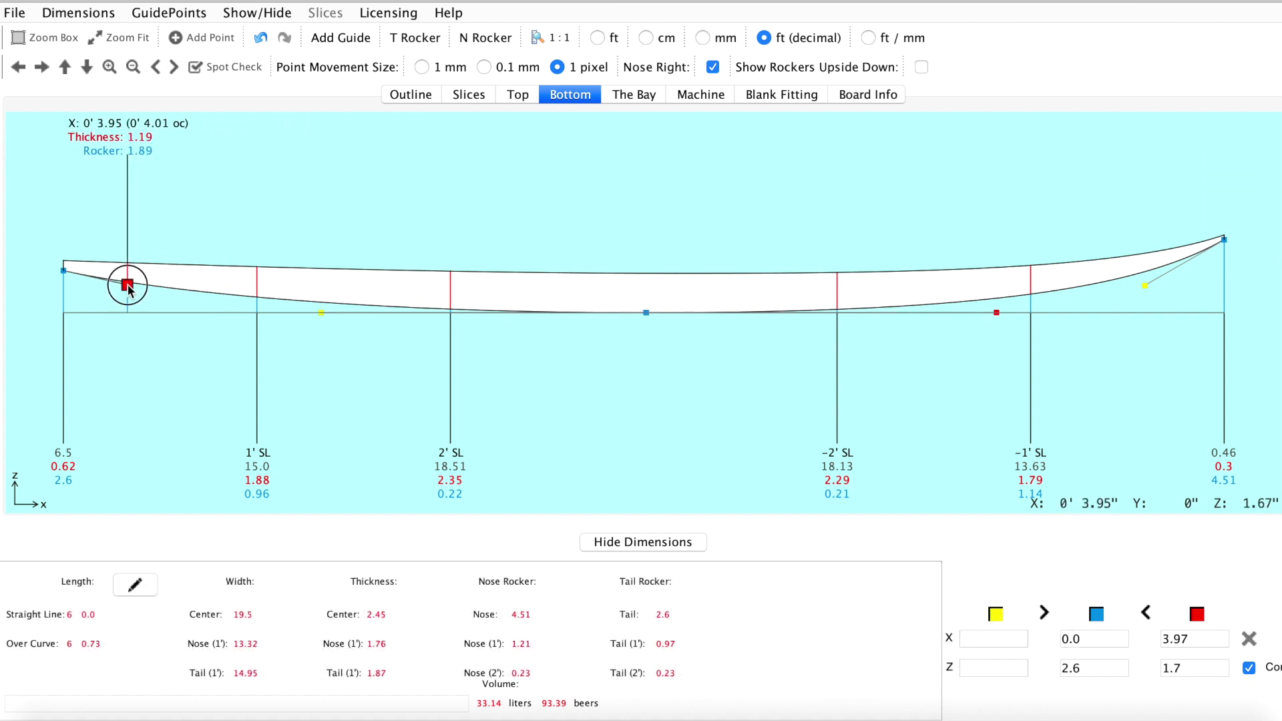
{"action": "left_click_drag", "start_coordinate": [127, 285], "coordinate": [133, 292]}
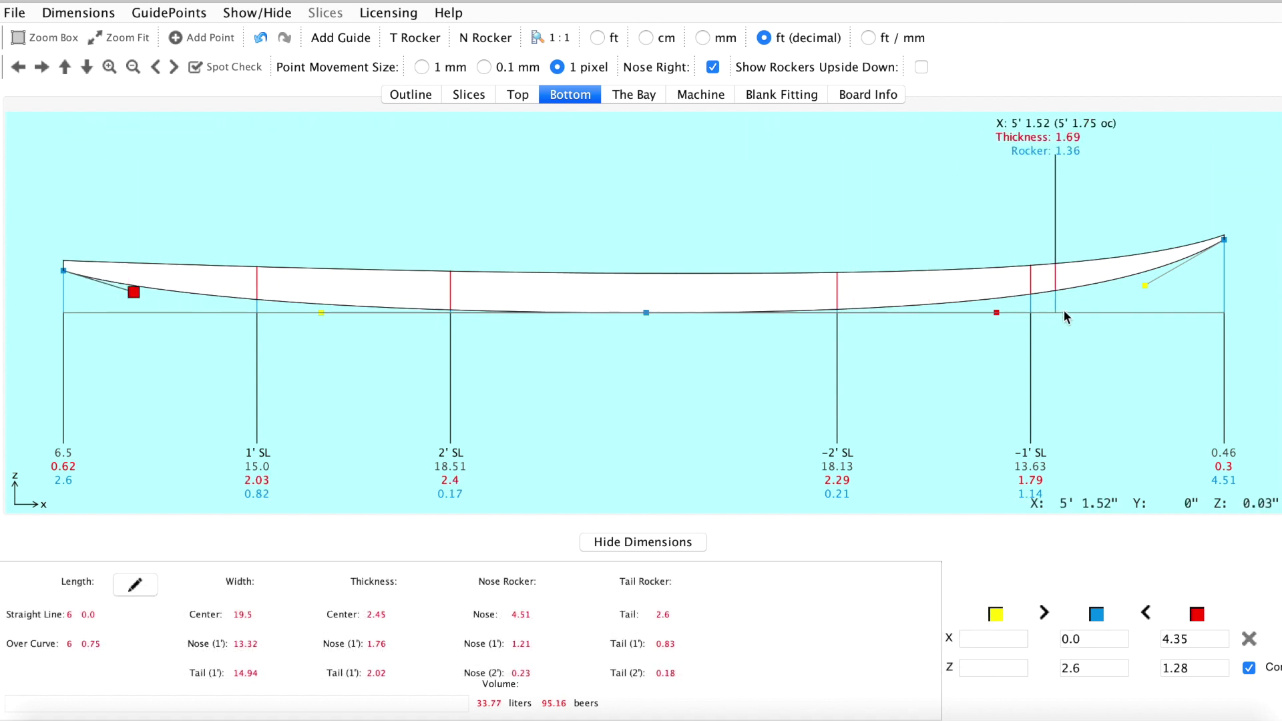
{"action": "left_click_drag", "start_coordinate": [1145, 286], "coordinate": [1147, 298]}
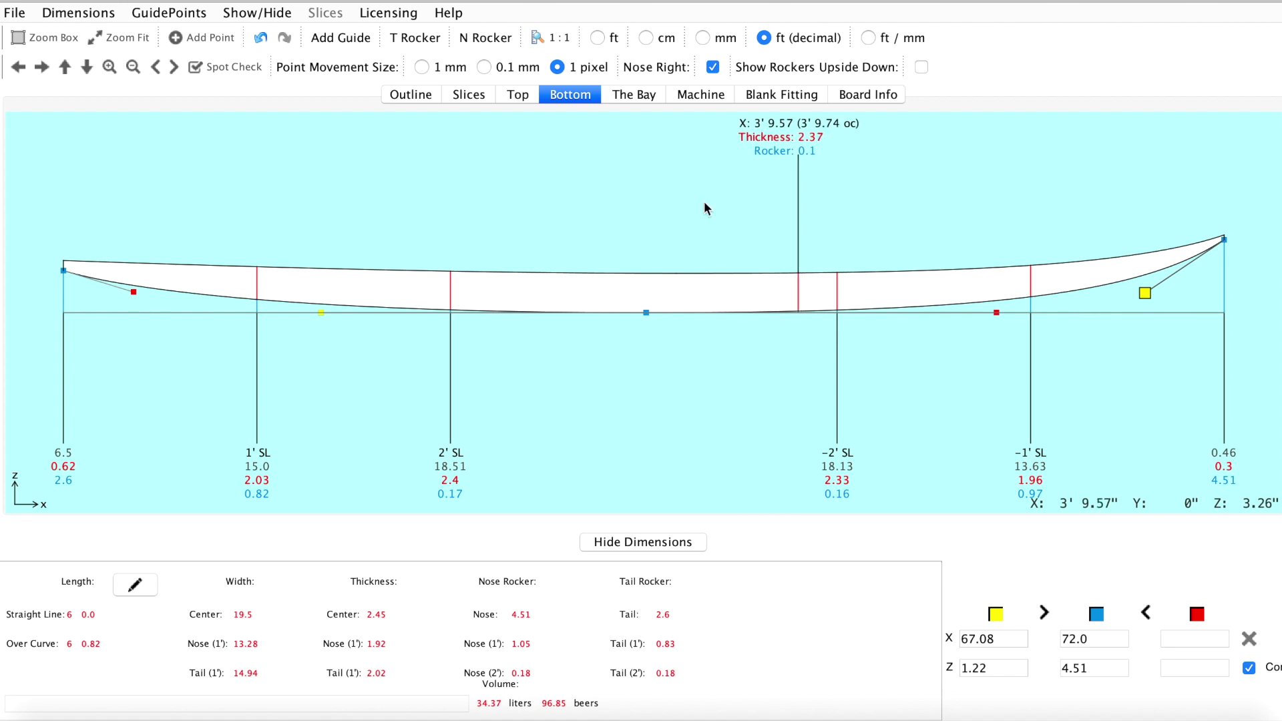
{"action": "left_click", "coordinate": [514, 95]}
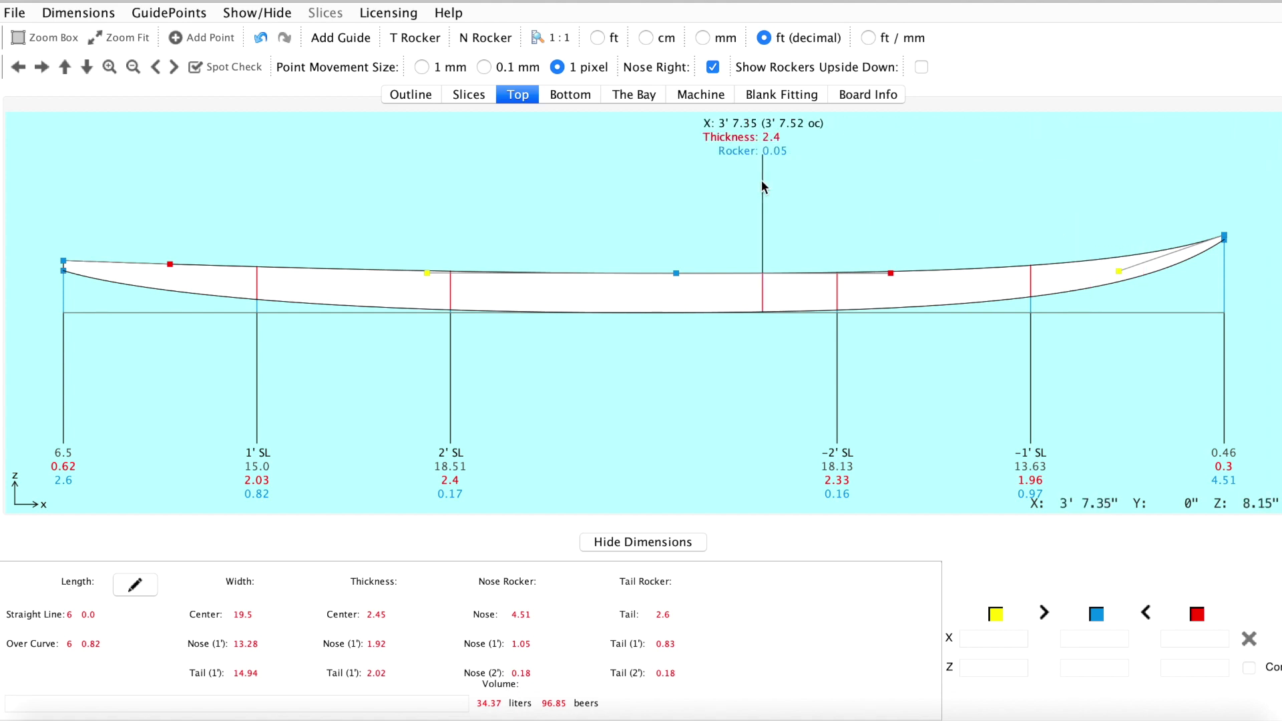
- Add a deck control point near the nose and raise it, thickening the nose at 1' to 2.36
{"action": "left_click", "coordinate": [210, 38]}
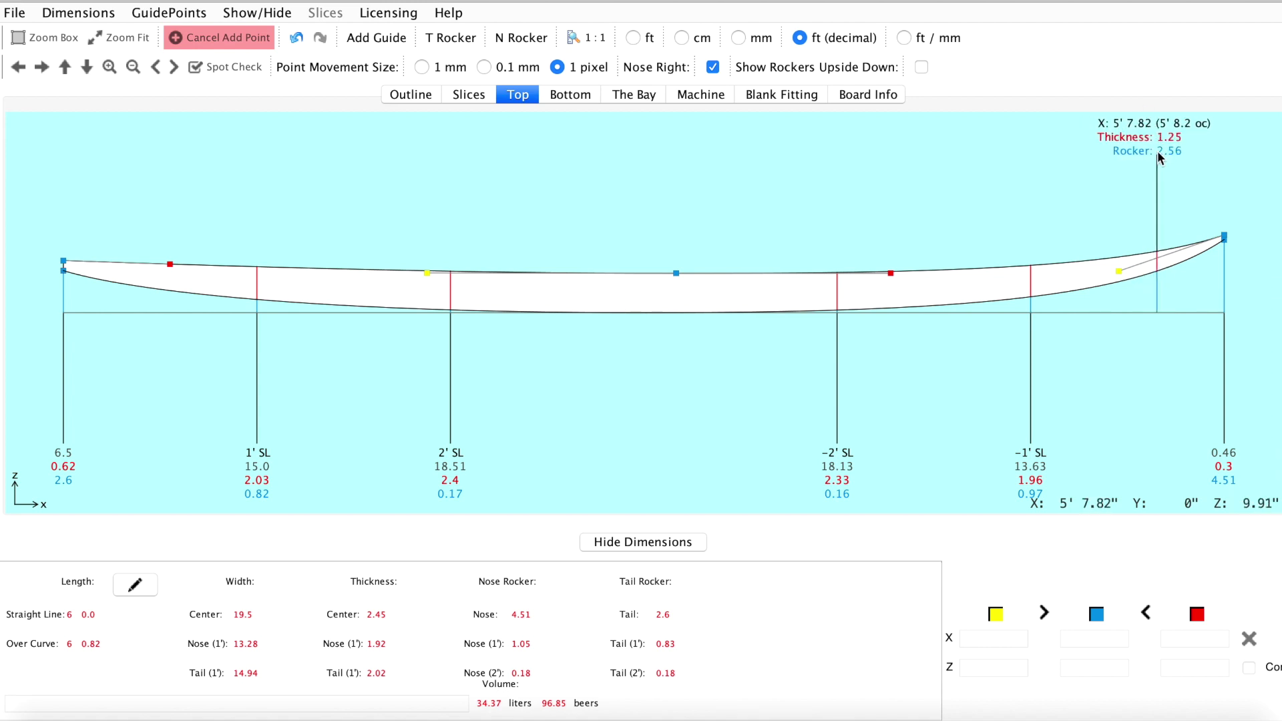
{"action": "left_click", "coordinate": [1182, 247]}
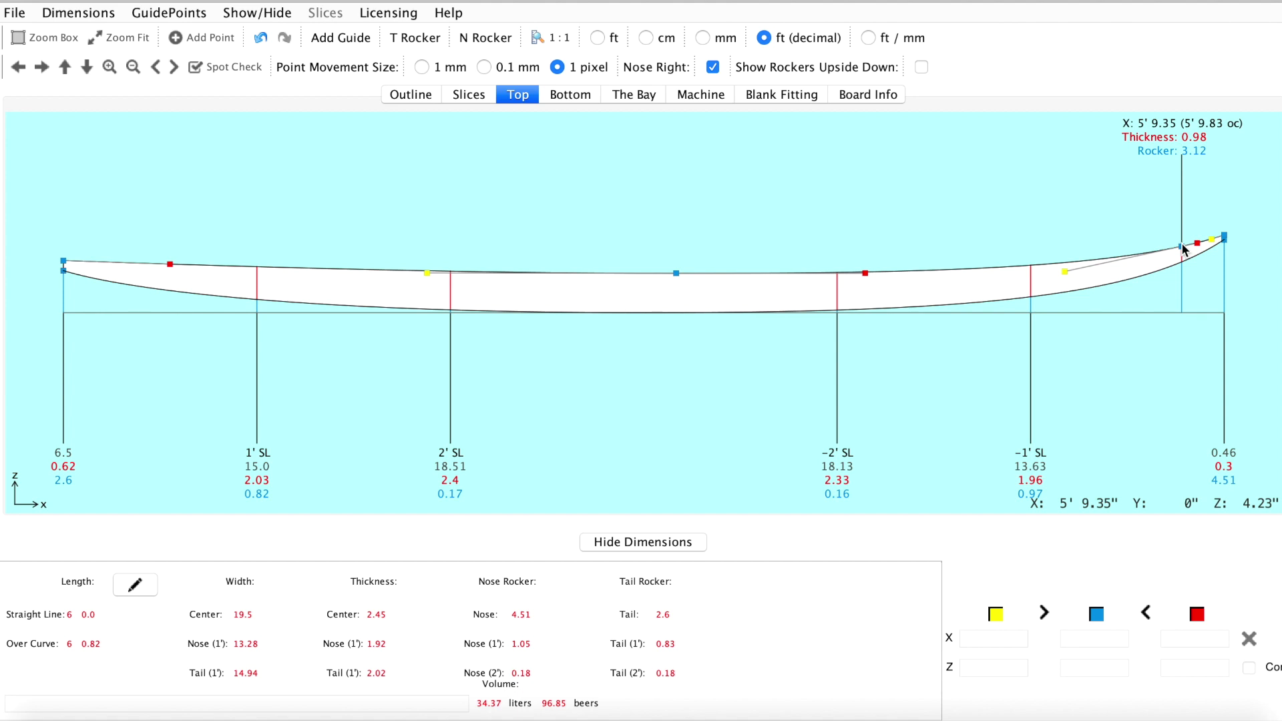
{"action": "left_click_drag", "start_coordinate": [1182, 245], "coordinate": [1182, 240]}
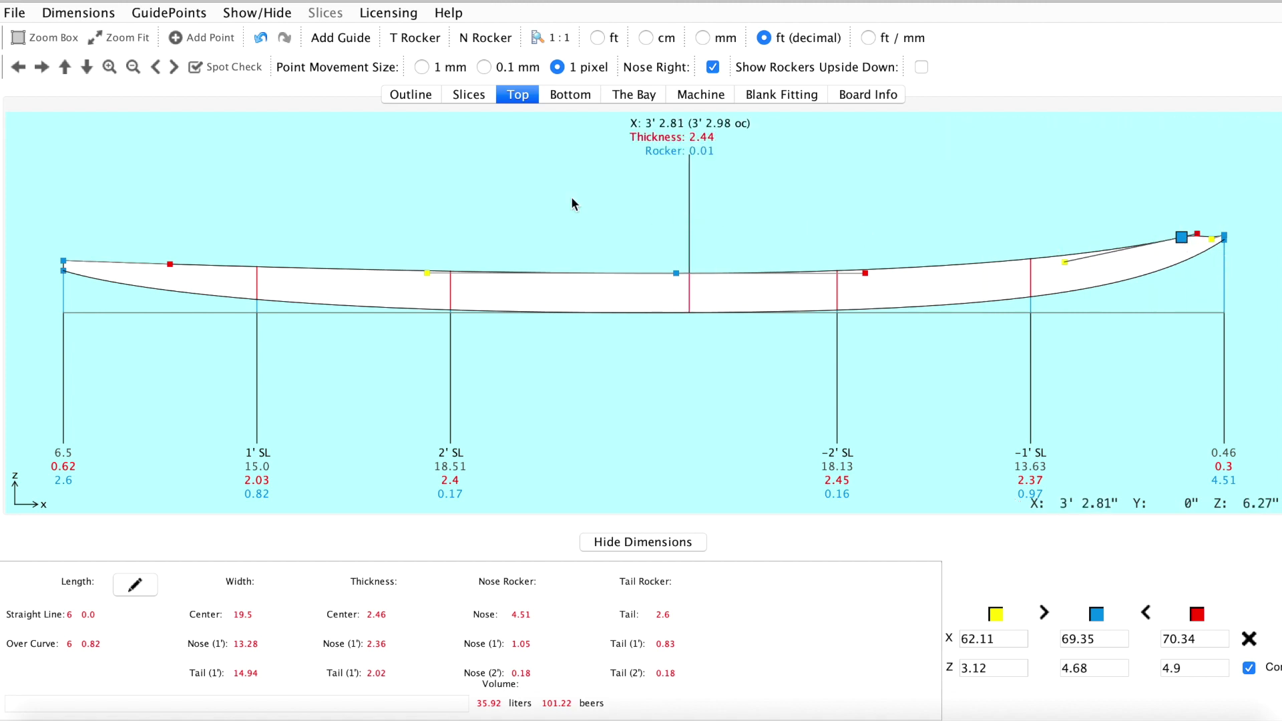
- Zoom on the nose, lift the tangent handle and shift the point noseward into a beak (35.64 liters)
{"action": "left_click", "coordinate": [70, 40]}
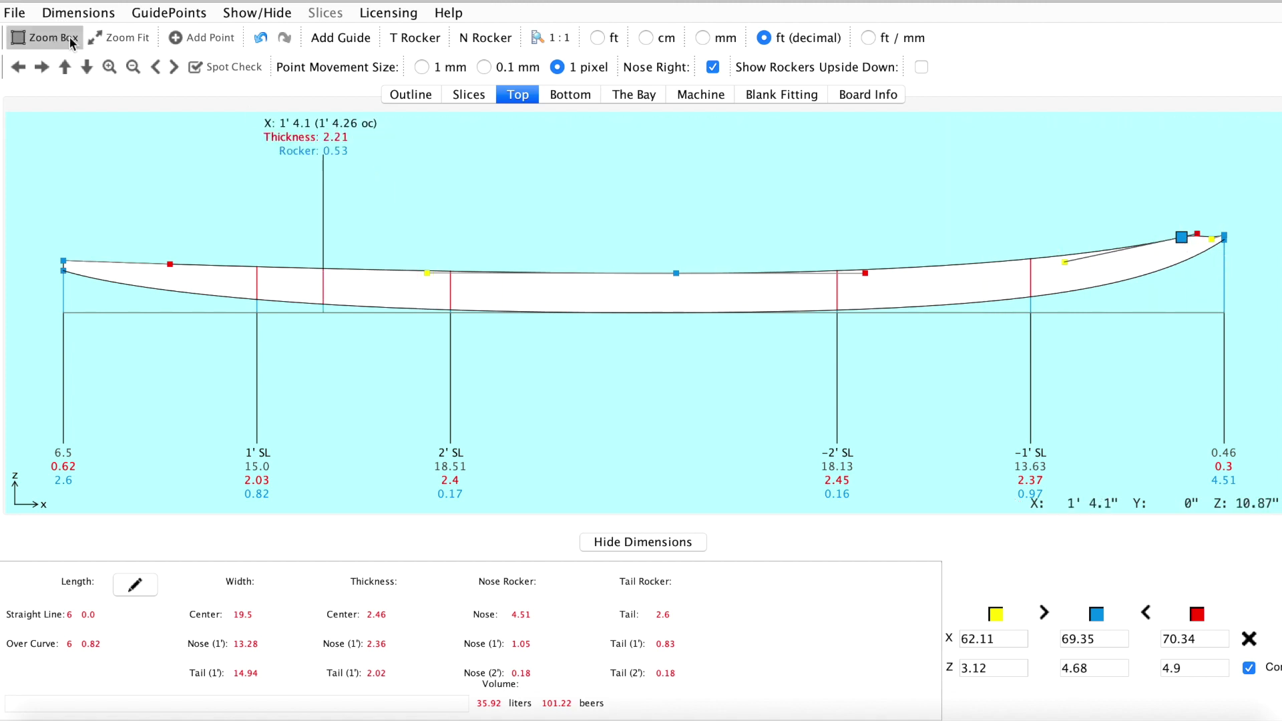
{"action": "left_click_drag", "start_coordinate": [1115, 190], "coordinate": [1257, 314]}
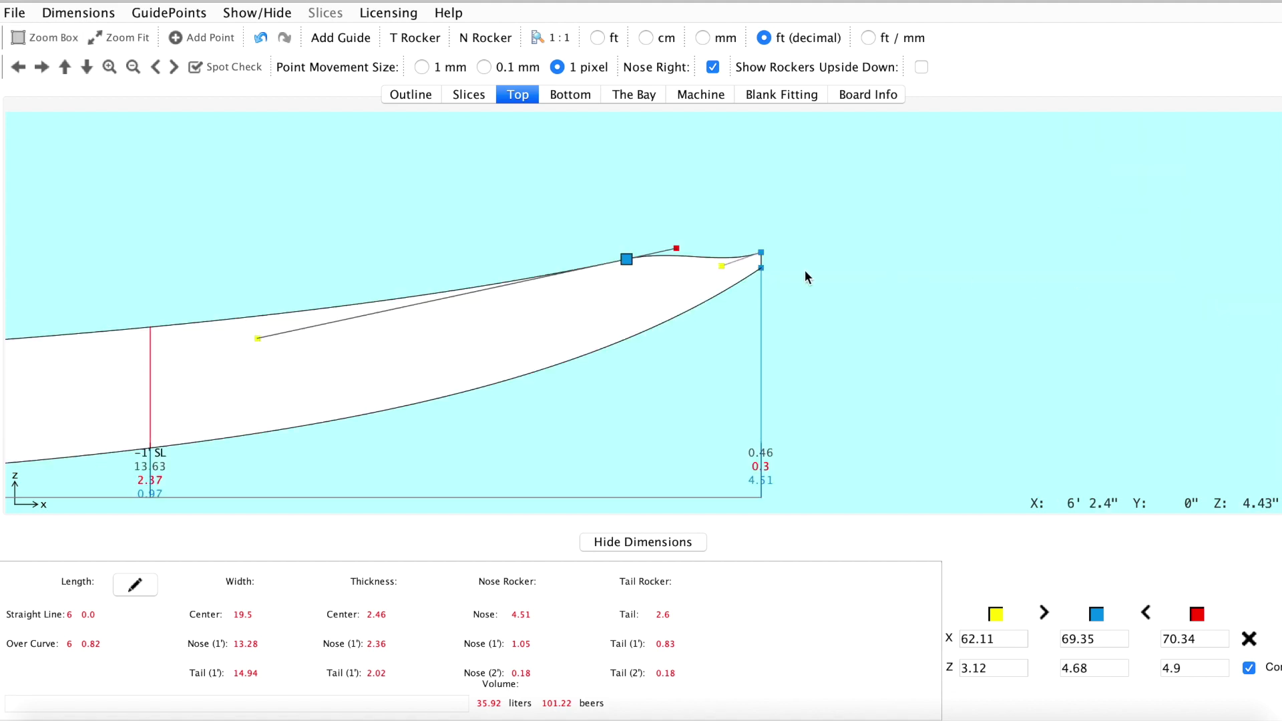
{"action": "left_click_drag", "start_coordinate": [722, 266], "coordinate": [722, 252]}
{"action": "left_click", "coordinate": [627, 259]}
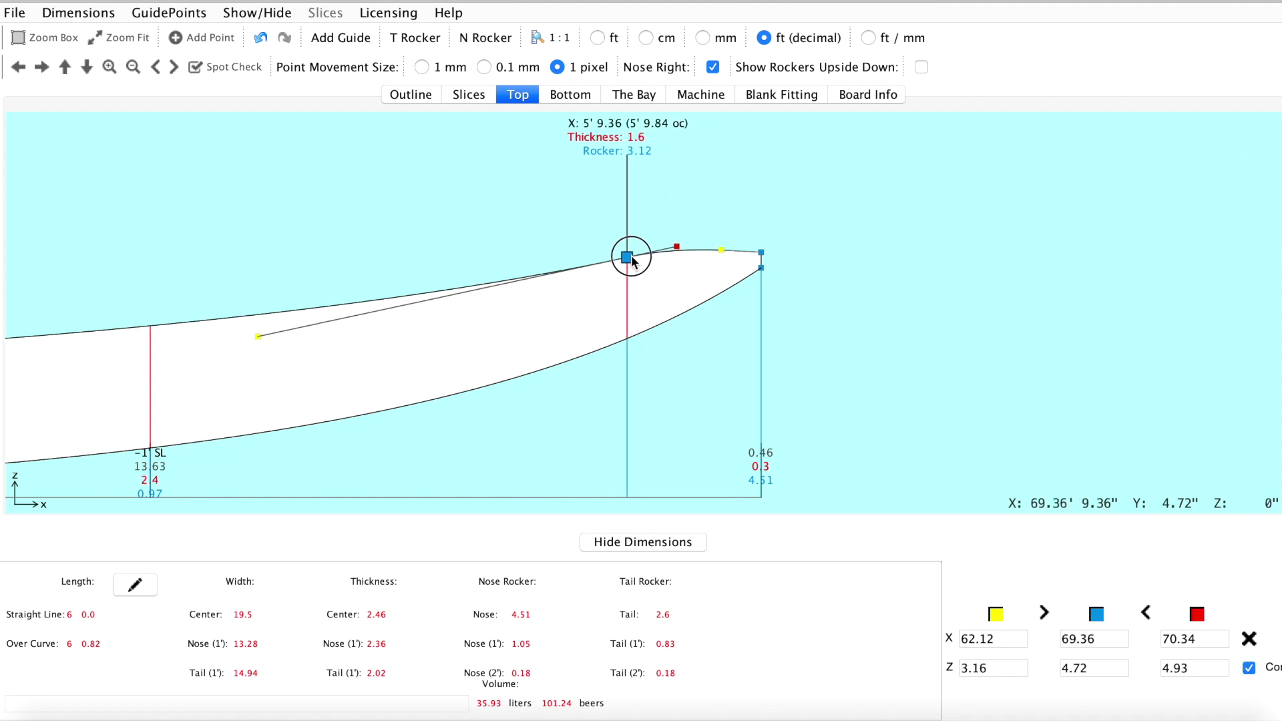
{"action": "left_click_drag", "start_coordinate": [630, 259], "coordinate": [686, 249]}
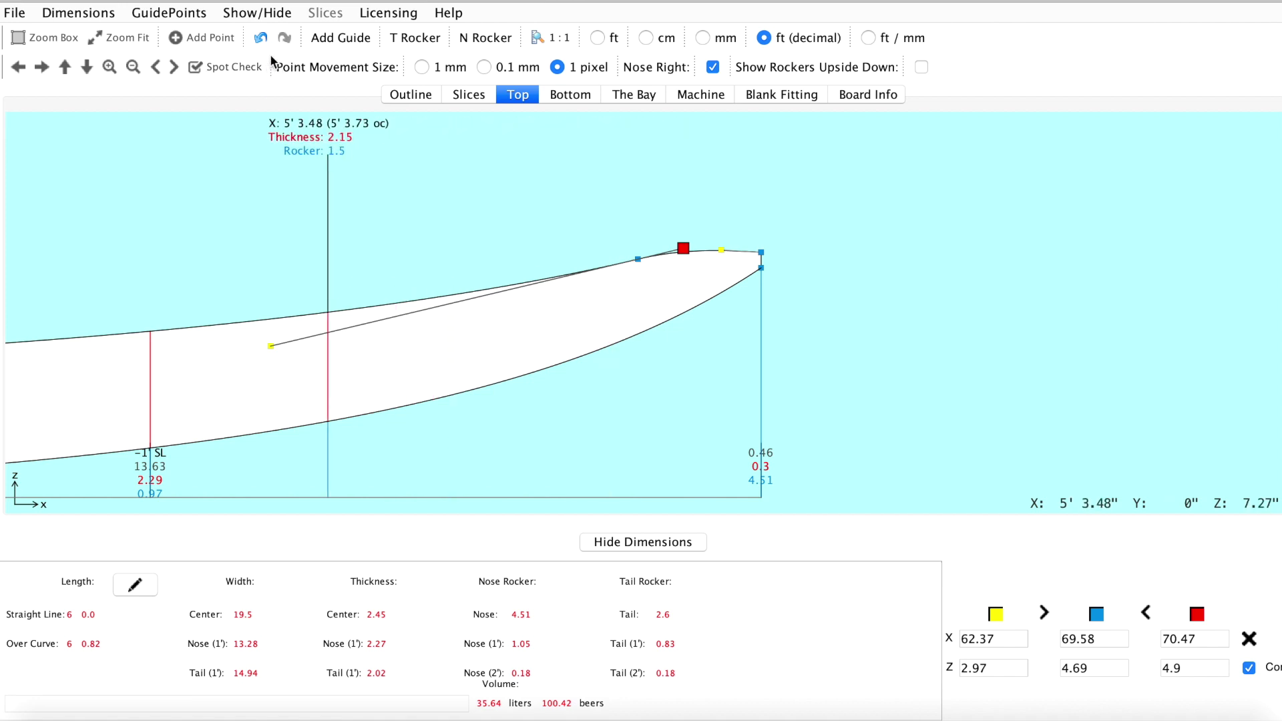
- Fit the board in view and test the nose rocker with N Rocker, leaving it at 4.51
{"action": "left_click", "coordinate": [120, 37]}
{"action": "left_click", "coordinate": [459, 41]}
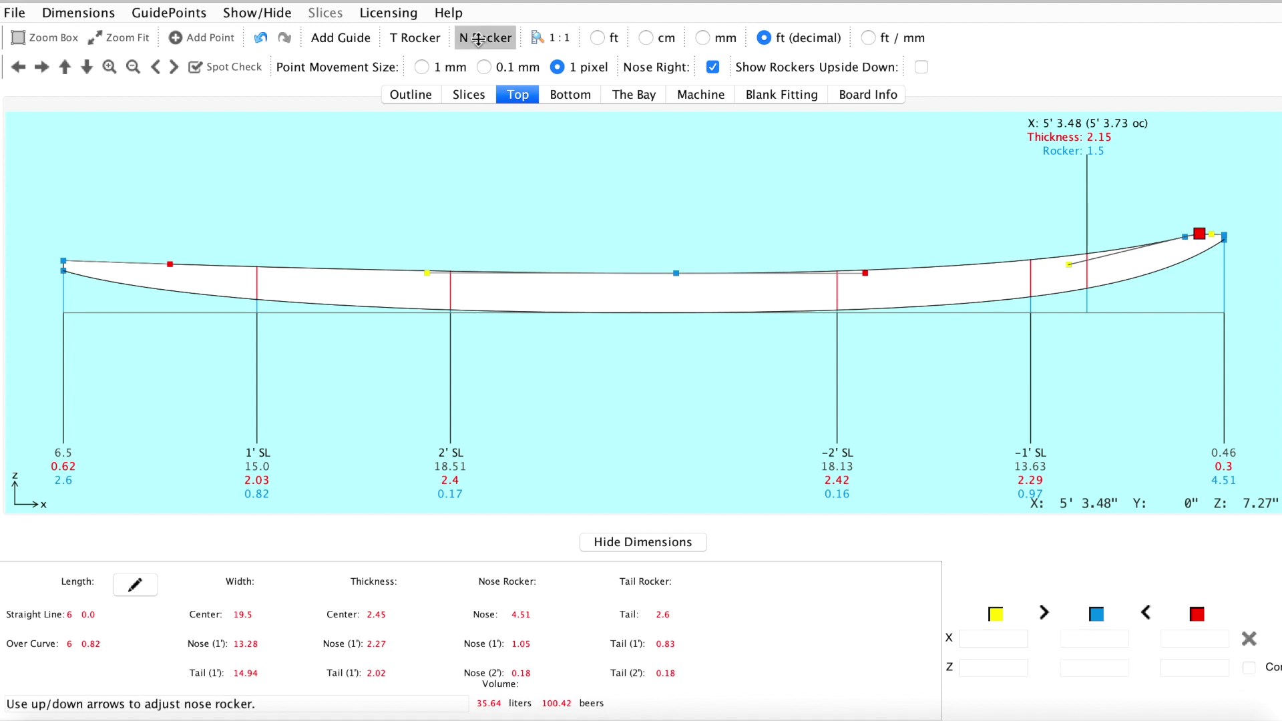
{"action": "key", "text": "Up"}
{"action": "key", "text": "Up"}
{"action": "key", "text": "Up"}
{"action": "key", "text": "Up"}
{"action": "key", "text": "Up"}
{"action": "key", "text": "Up"}
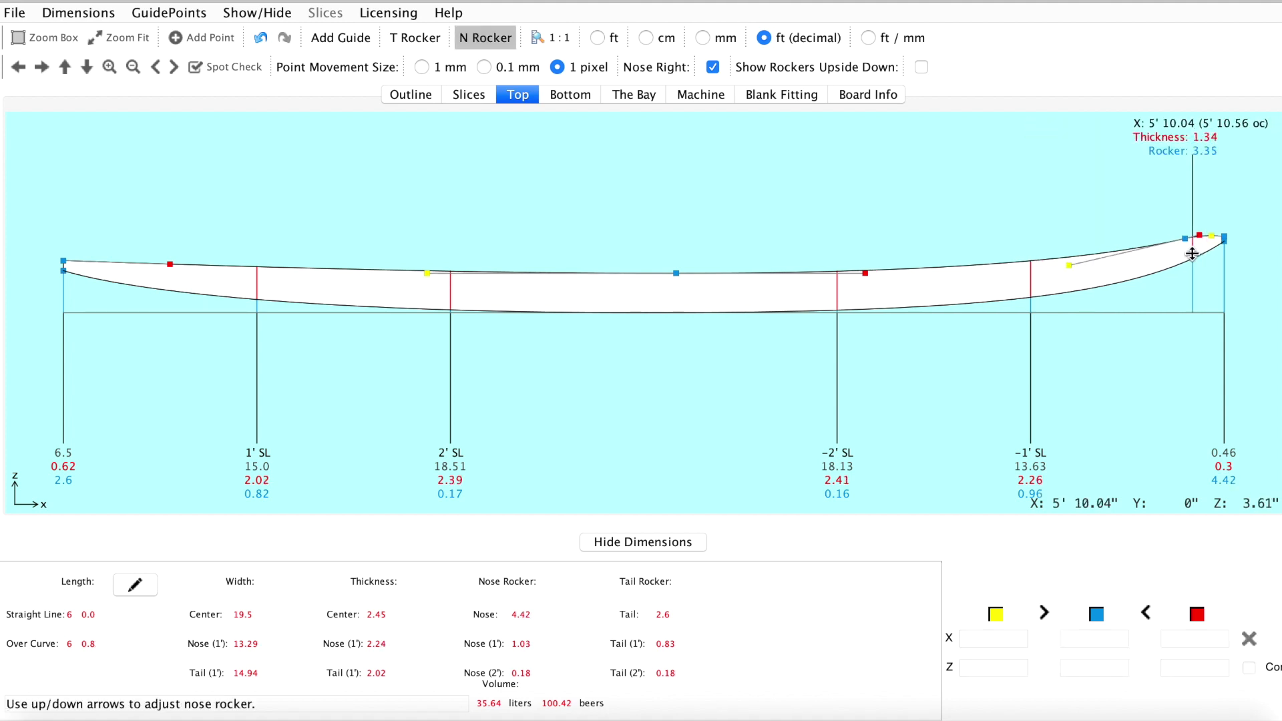
{"action": "key", "text": "Down"}
{"action": "key", "text": "Down"}
{"action": "key", "text": "Down"}
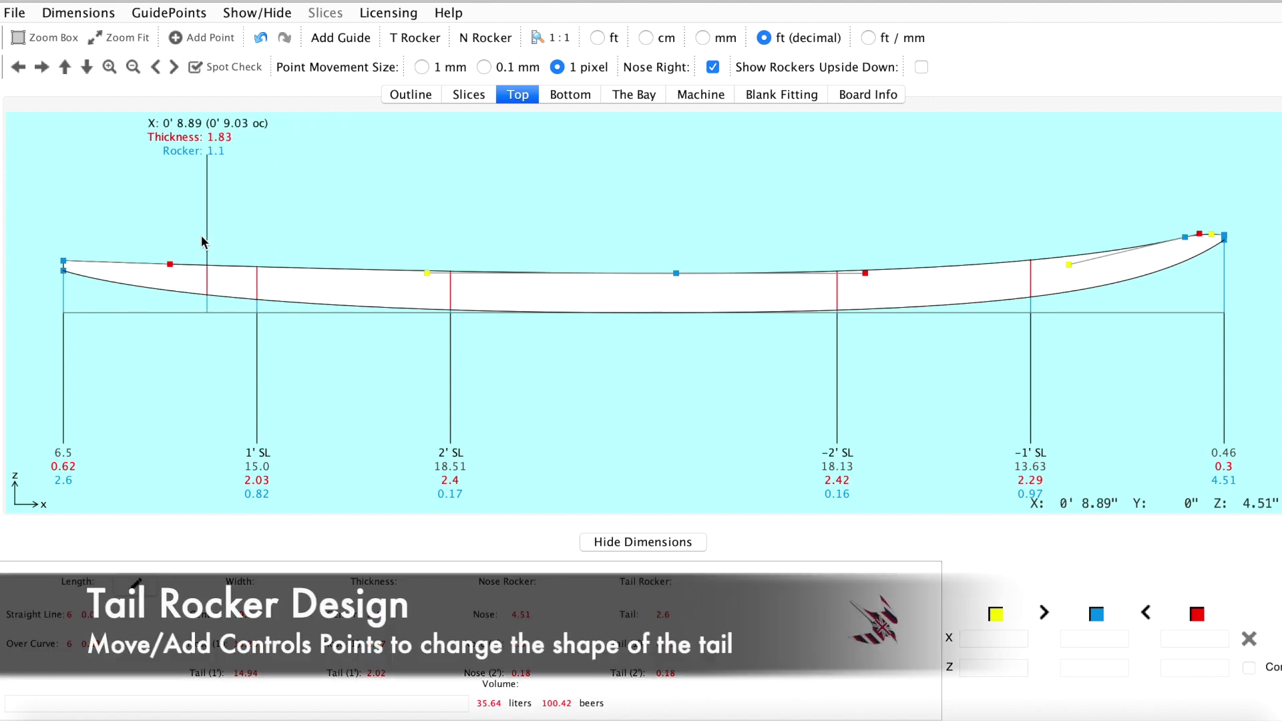
{"action": "left_click", "coordinate": [42, 40]}
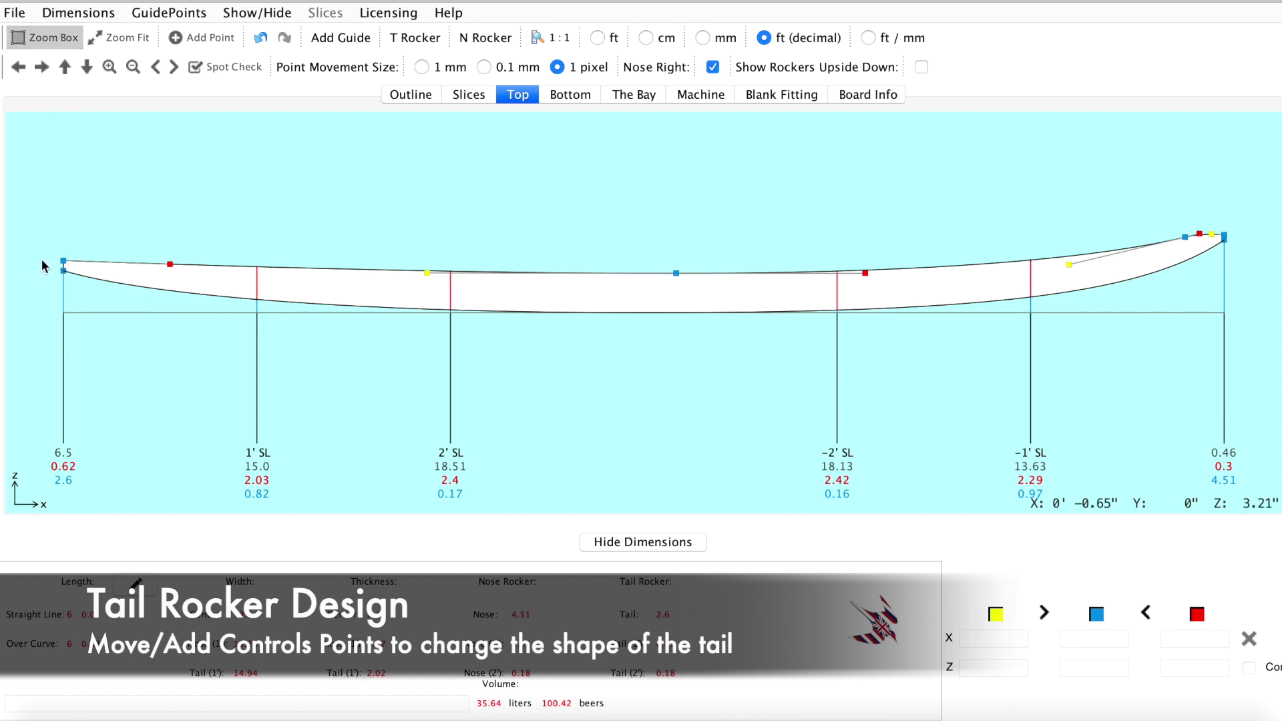
- Zoom in on the tail and drag the top tail deck point to the right
{"action": "left_click_drag", "start_coordinate": [36, 224], "coordinate": [234, 321]}
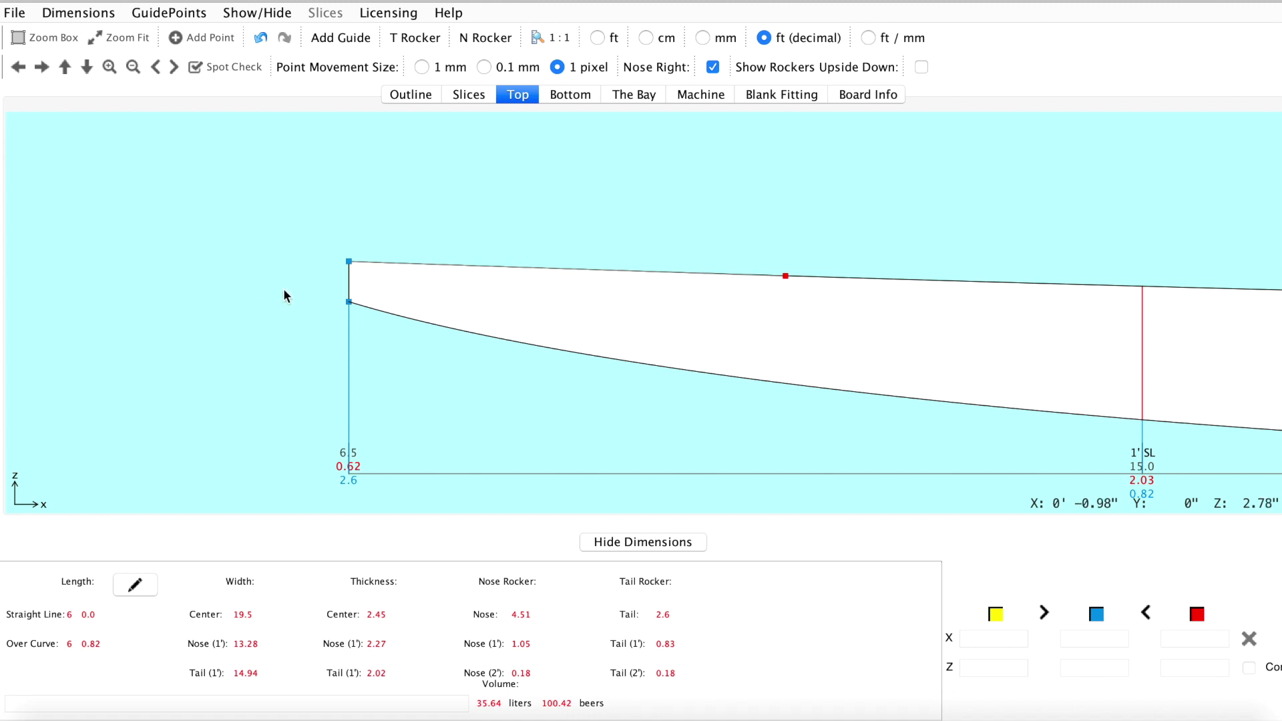
{"action": "left_click", "coordinate": [349, 262]}
{"action": "left_click_drag", "start_coordinate": [349, 262], "coordinate": [433, 269]}
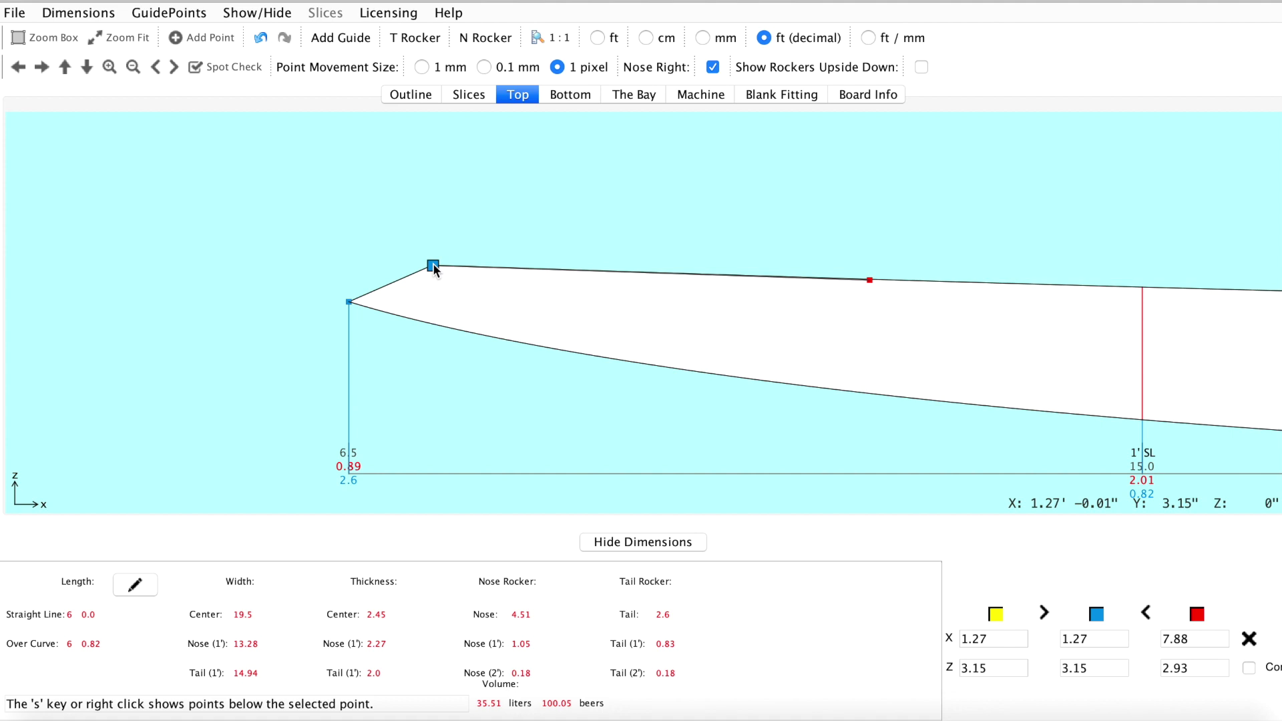
- Add a deck point near the tail and pull it to round the rolled tail deck
{"action": "left_click", "coordinate": [210, 36]}
{"action": "left_click", "coordinate": [390, 283]}
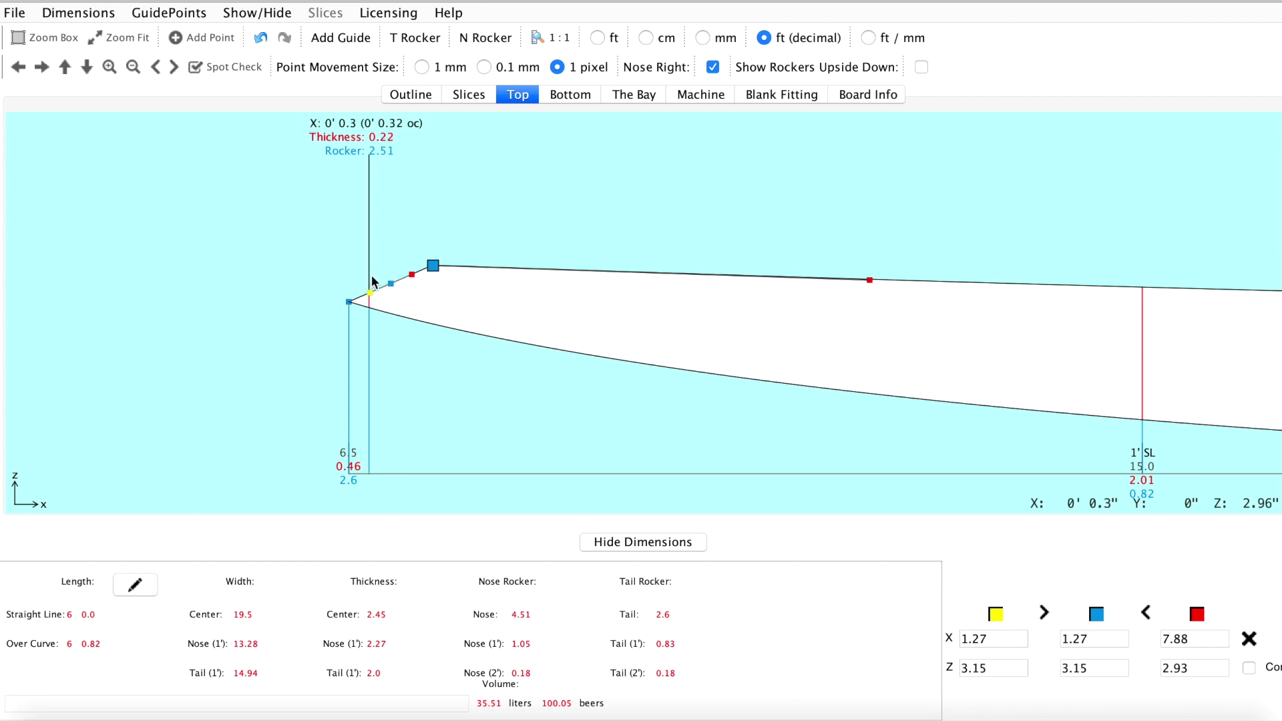
{"action": "left_click_drag", "start_coordinate": [392, 286], "coordinate": [355, 281]}
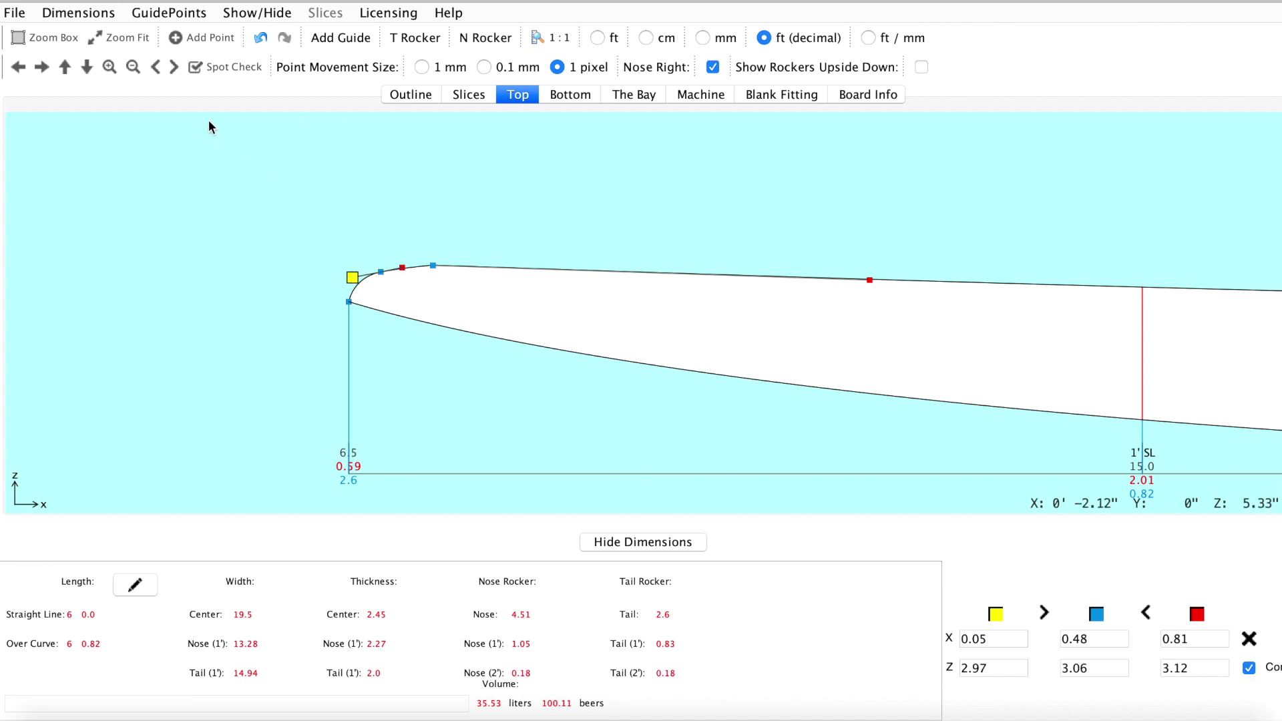
{"action": "left_click", "coordinate": [122, 40]}
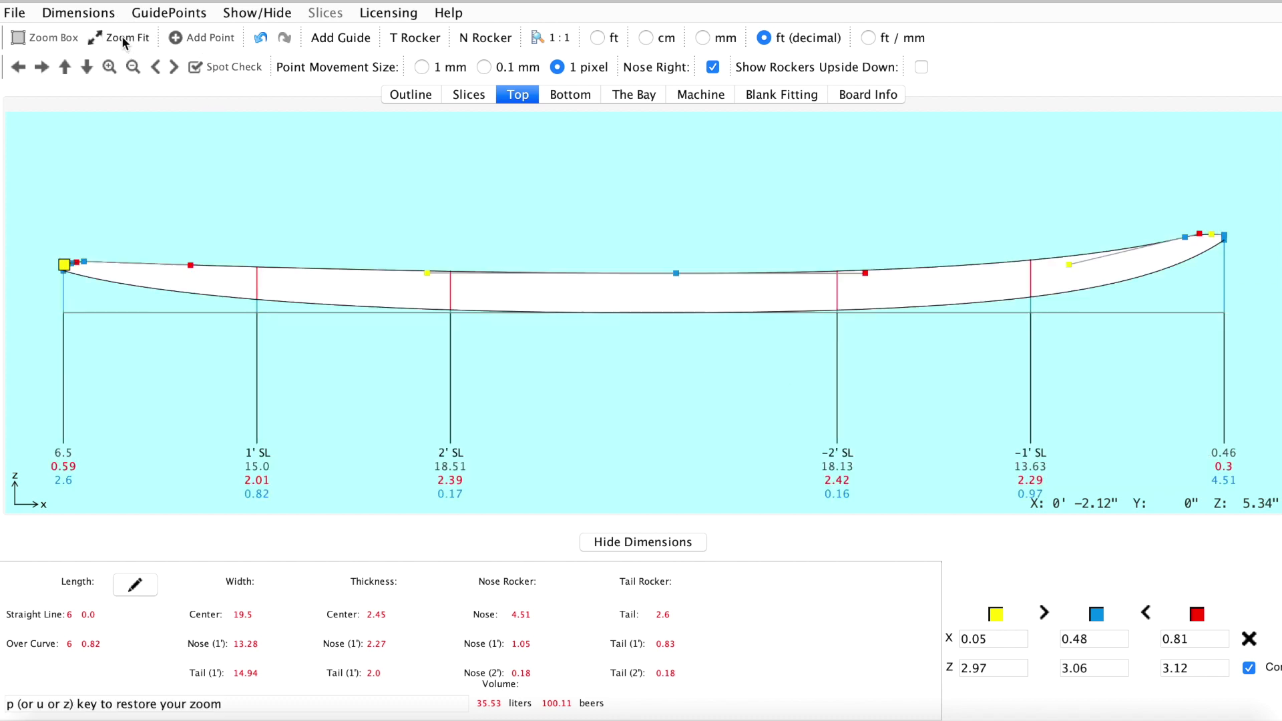
{"action": "left_click", "coordinate": [216, 67]}
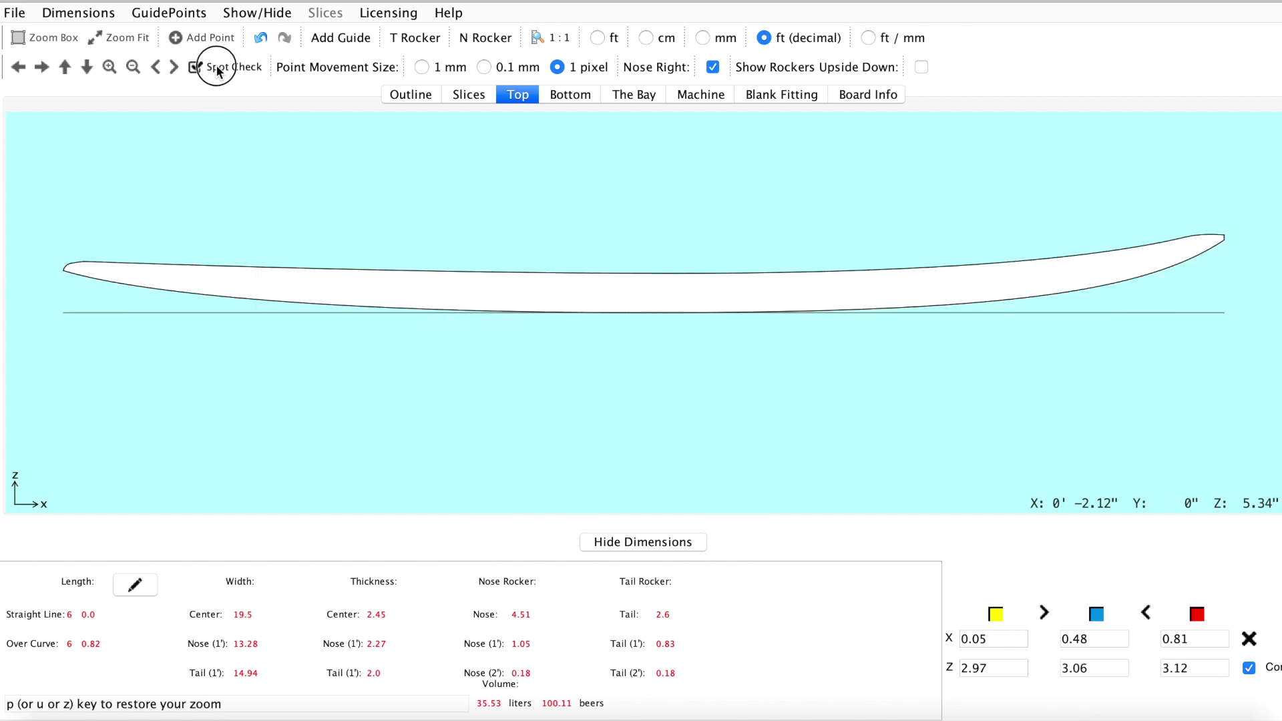
{"action": "left_click", "coordinate": [216, 67]}
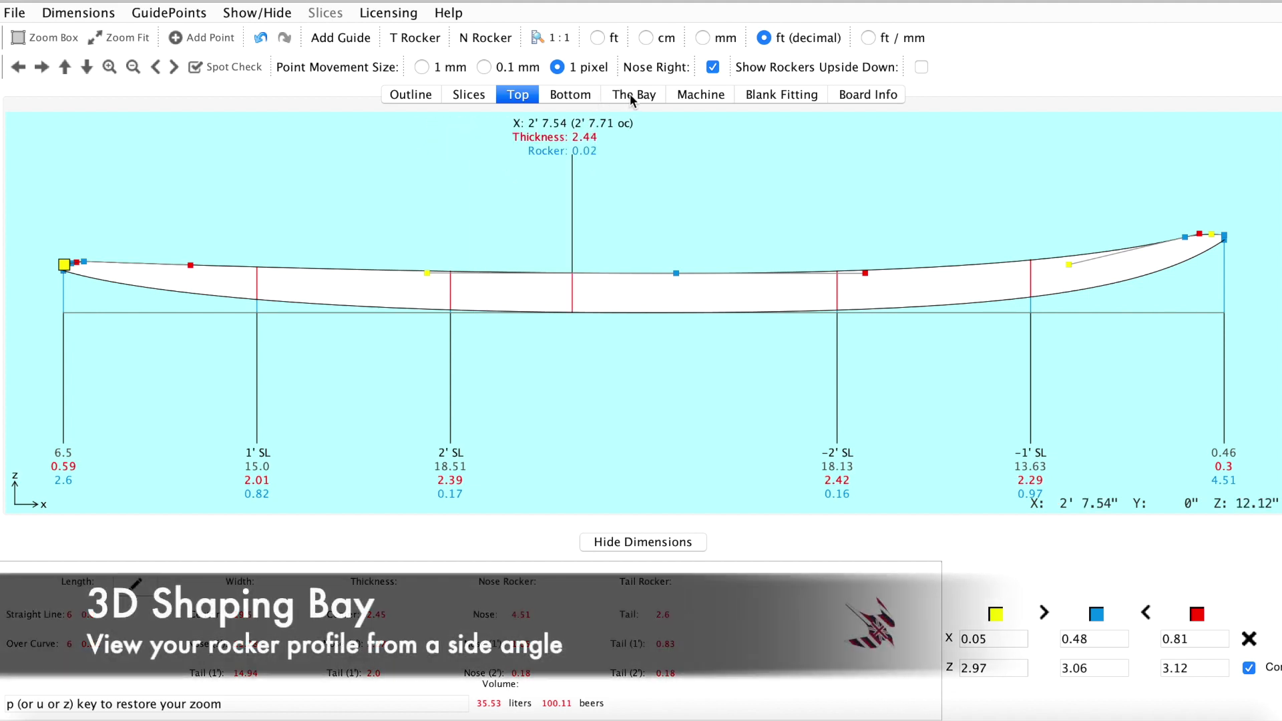
{"action": "left_click", "coordinate": [630, 93]}
{"action": "left_click_drag", "start_coordinate": [791, 401], "coordinate": [913, 278]}
{"action": "middle_click_drag", "start_coordinate": [724, 388], "coordinate": [768, 366]}
{"action": "left_click_drag", "start_coordinate": [143, 264], "coordinate": [127, 270]}
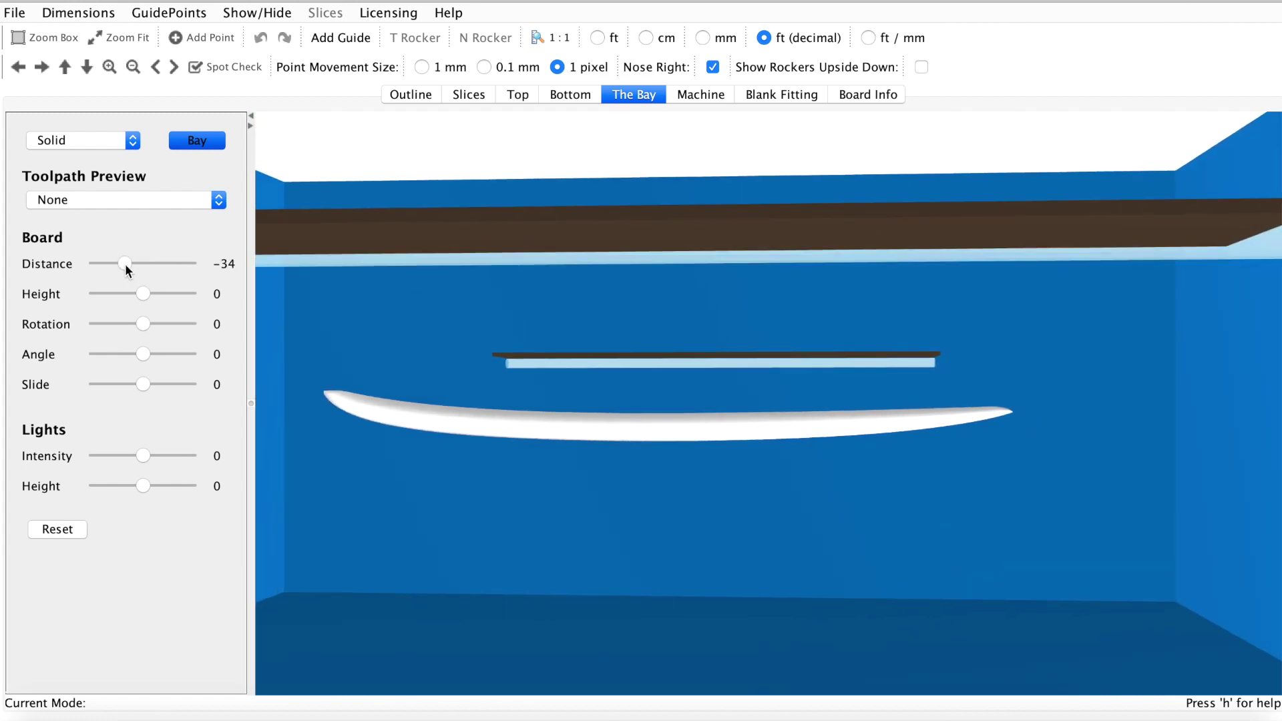
{"action": "left_click_drag", "start_coordinate": [434, 381], "coordinate": [453, 349]}
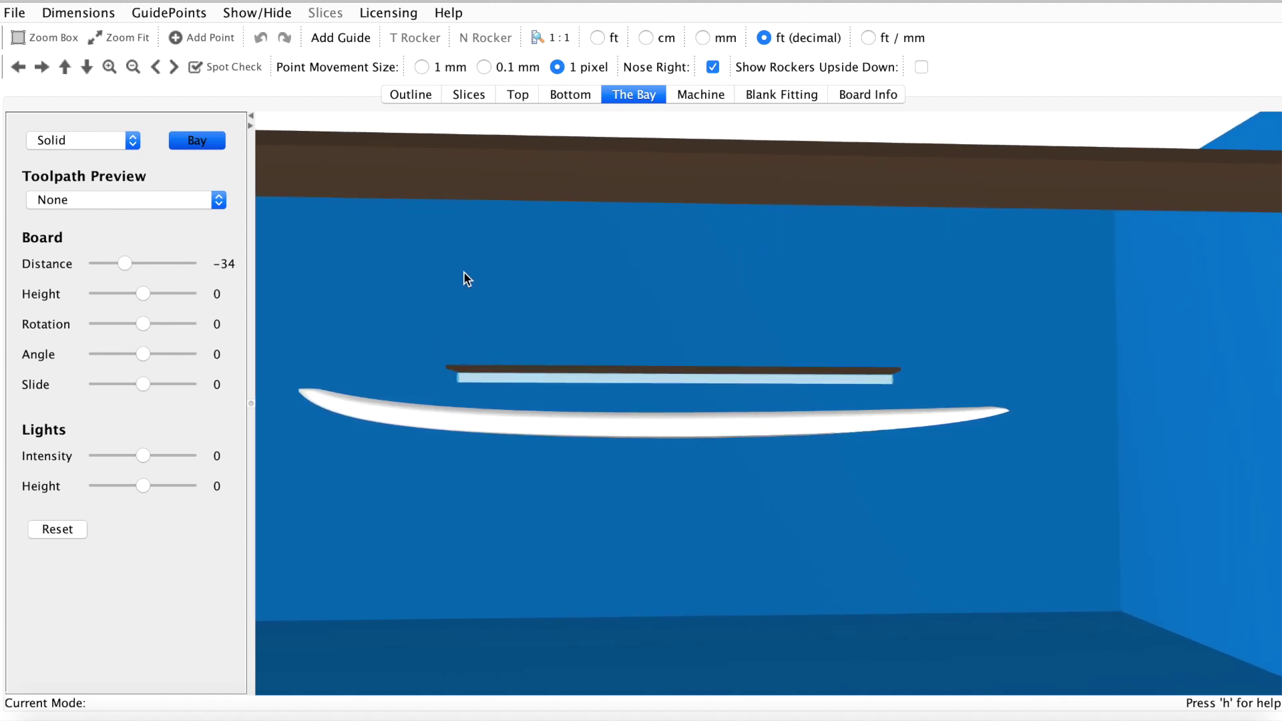
{"action": "left_click", "coordinate": [515, 94]}
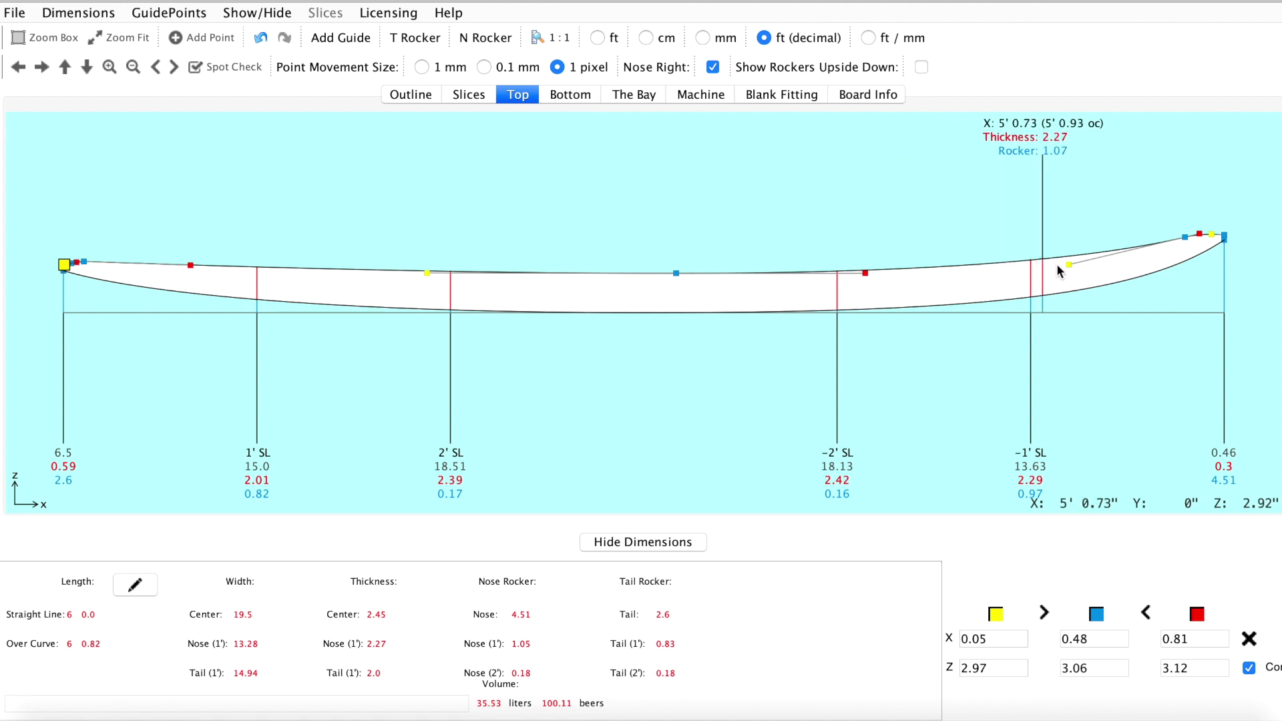
- Lower the nose point's handle Z from 2.97 to 2.86 to thin the front
{"action": "key", "text": "Down"}
{"action": "key", "text": "Down"}
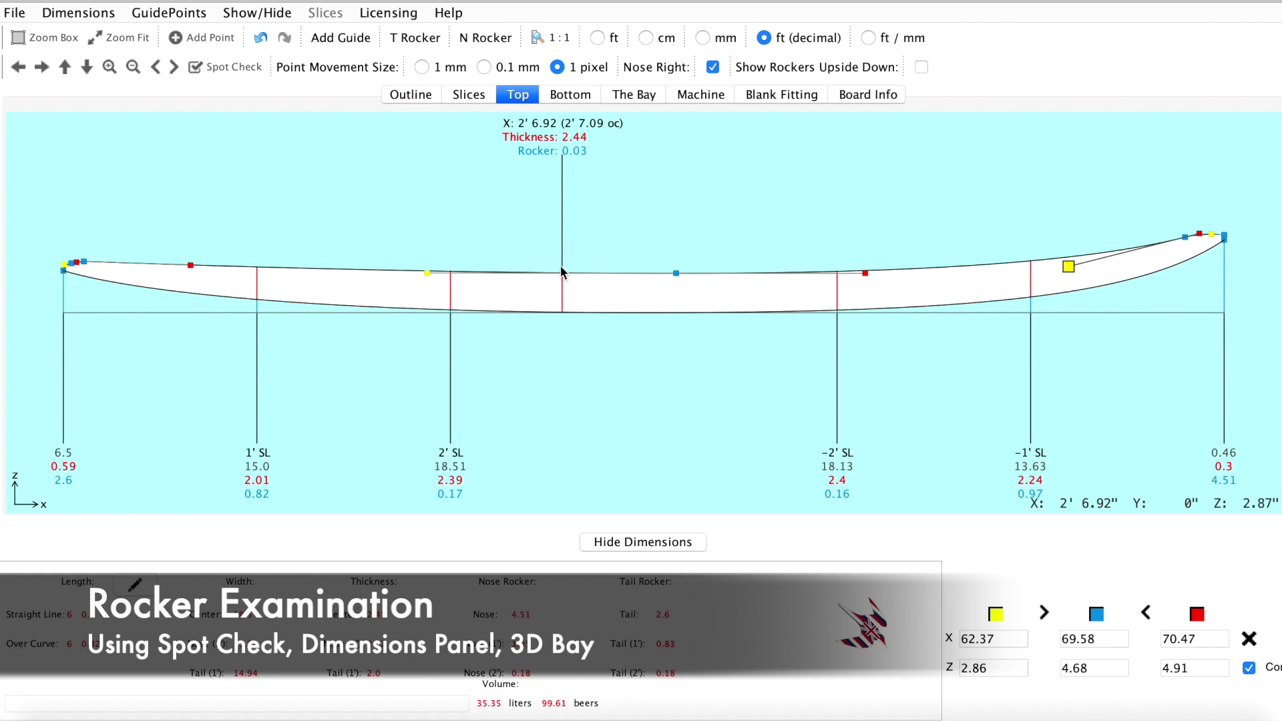
{"action": "left_click", "coordinate": [239, 69]}
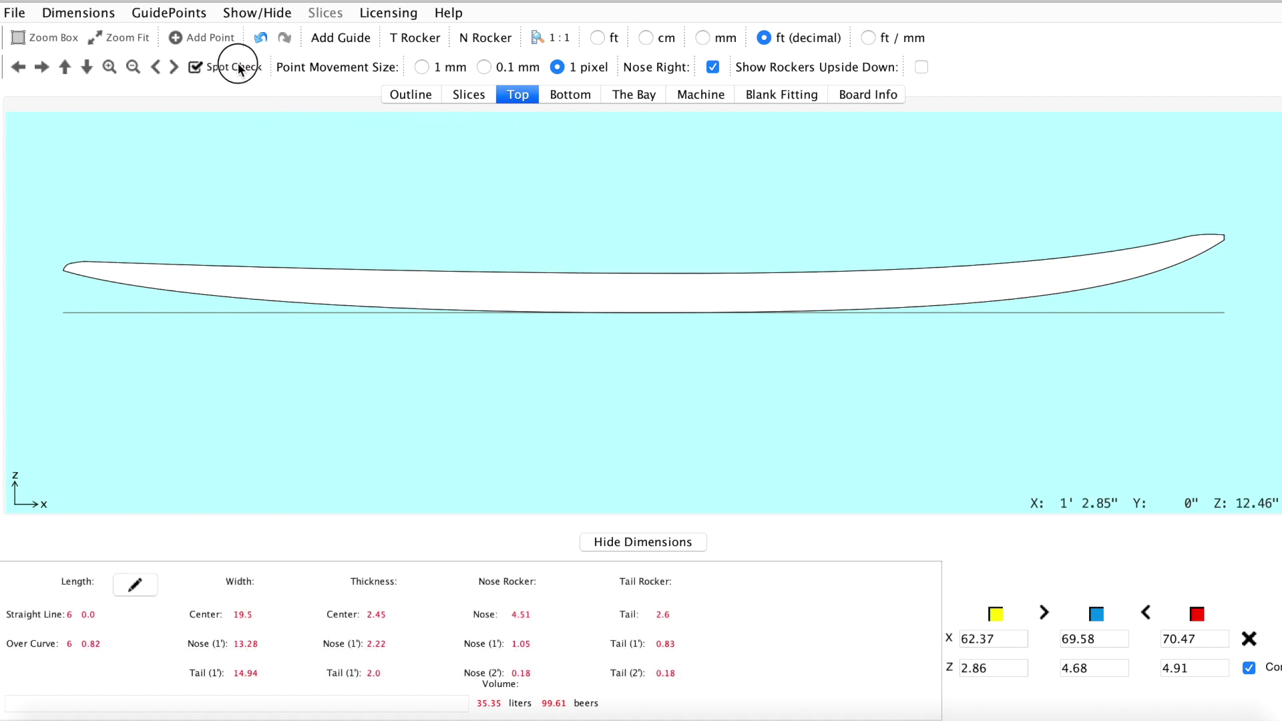
{"action": "left_click", "coordinate": [239, 69]}
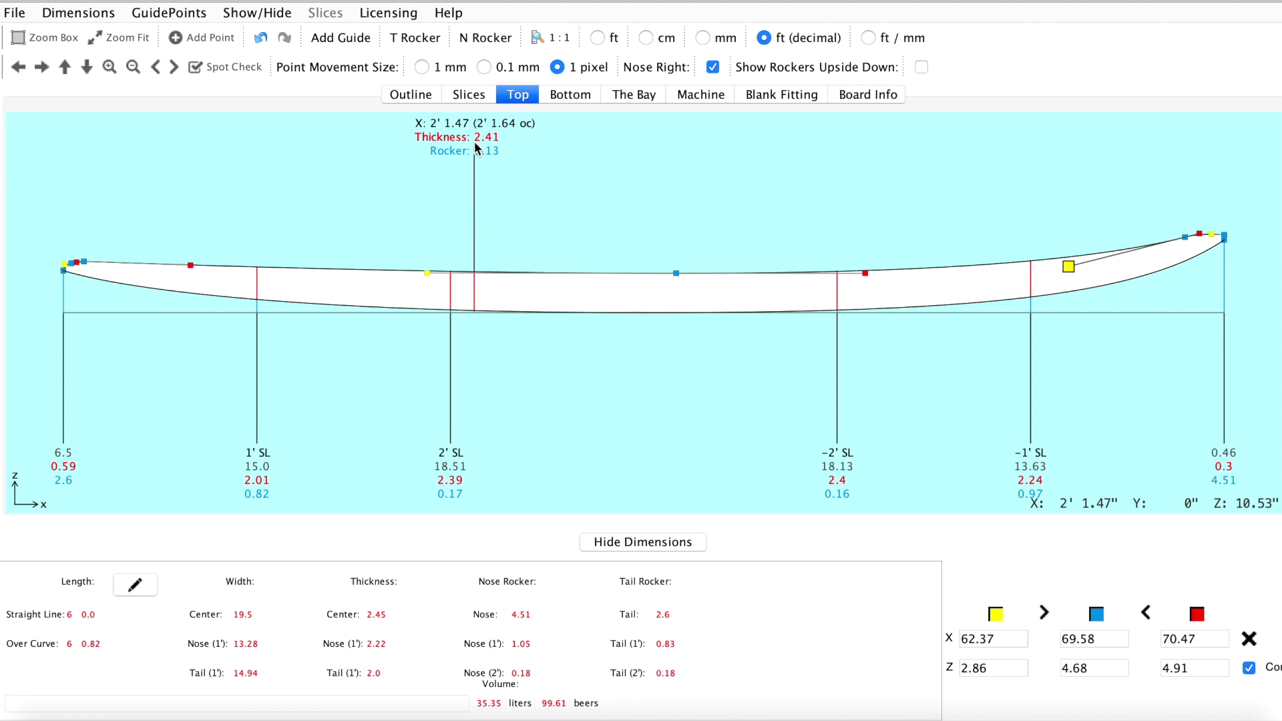